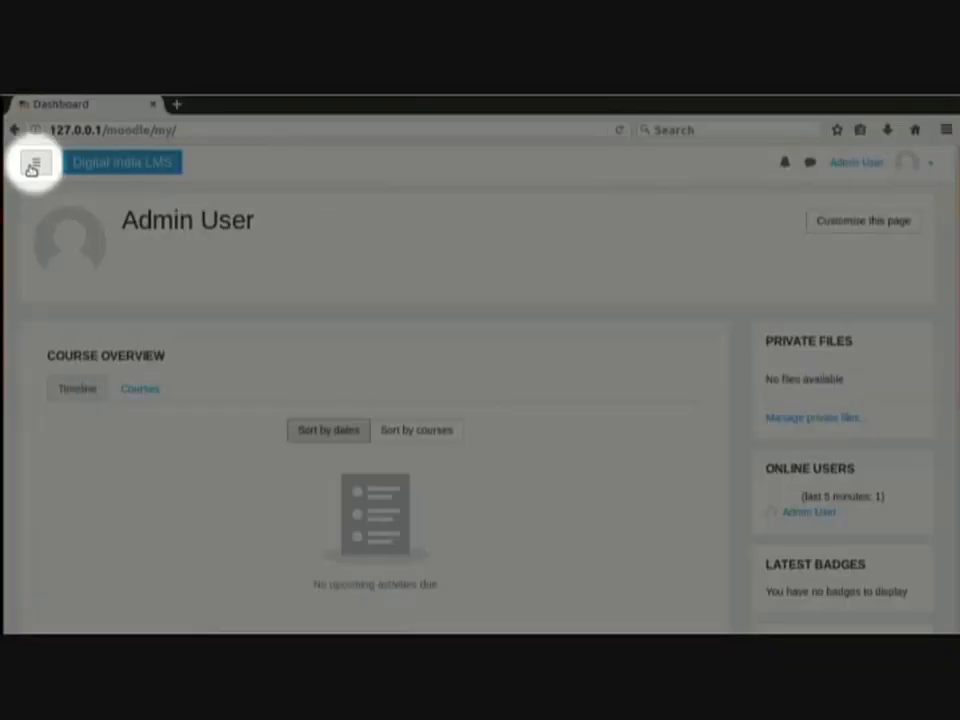
- Show the navigation drawer and turn on customising for the dashboard page
click(32, 165)
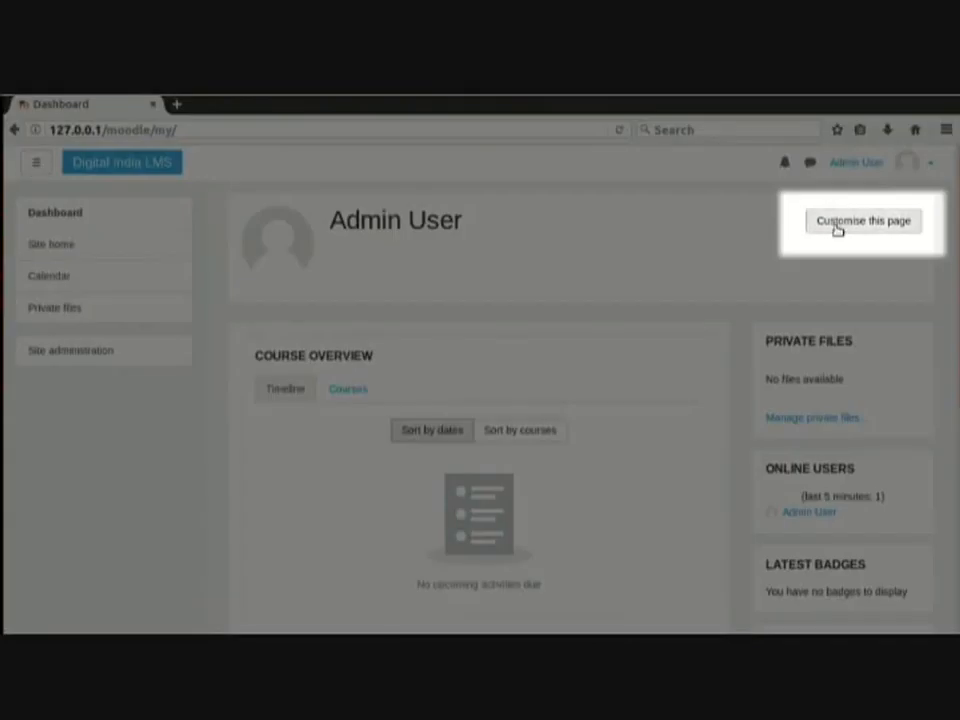
click(837, 228)
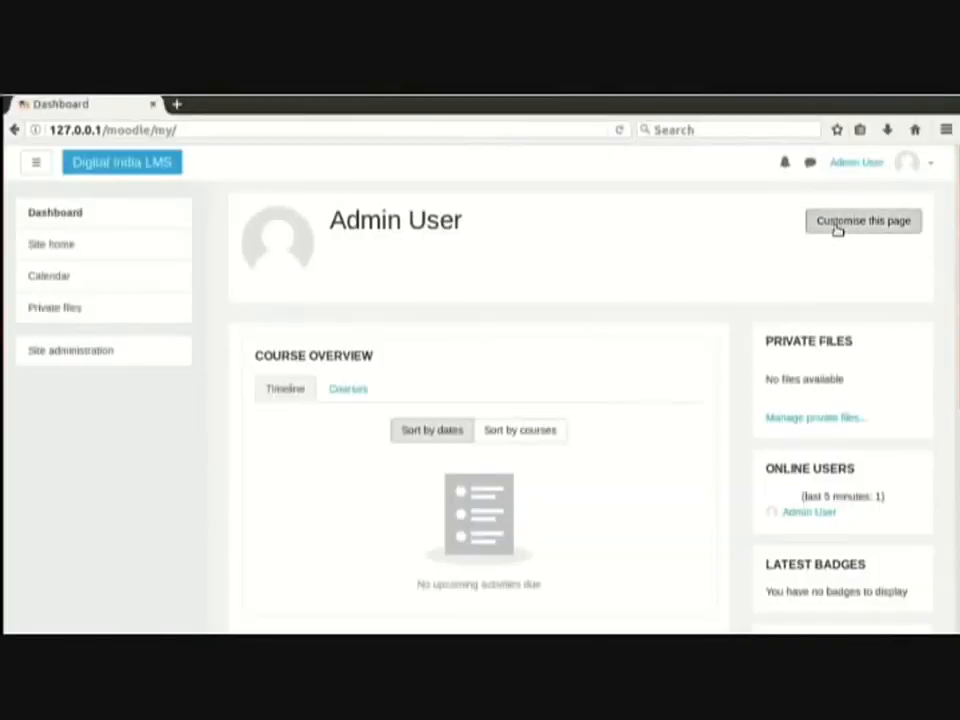
click(837, 228)
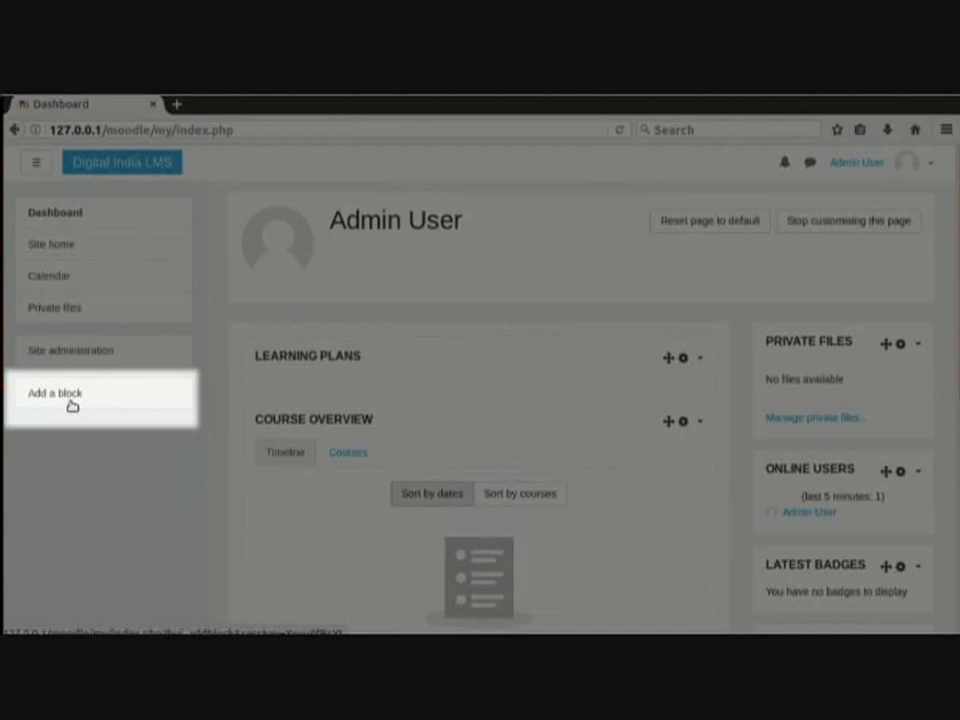
- Add a Messages block to the dashboard
click(72, 404)
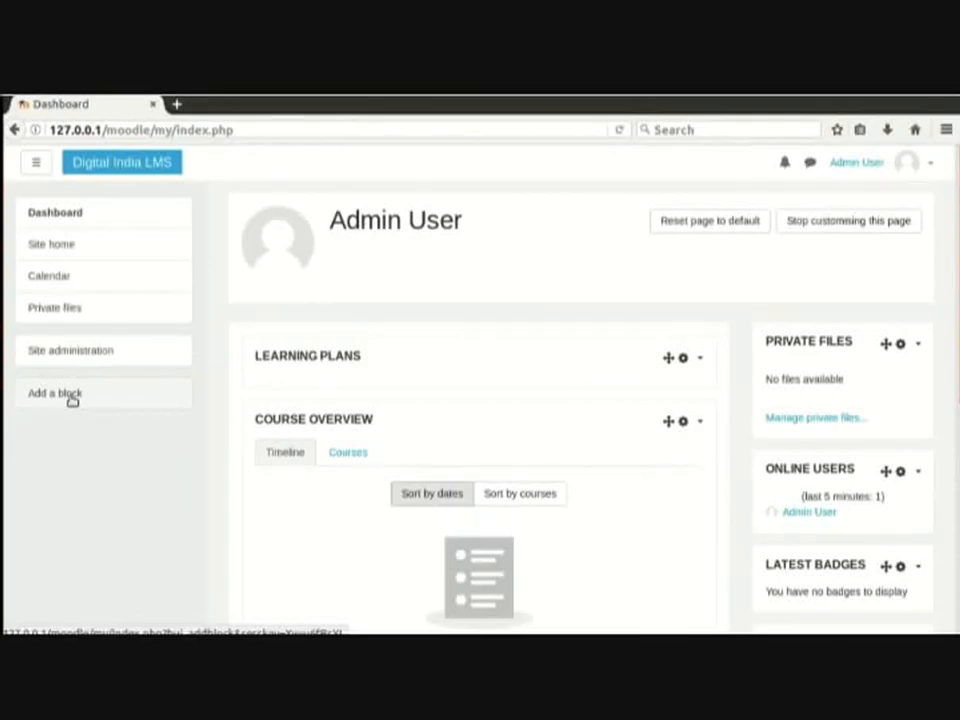
click(72, 399)
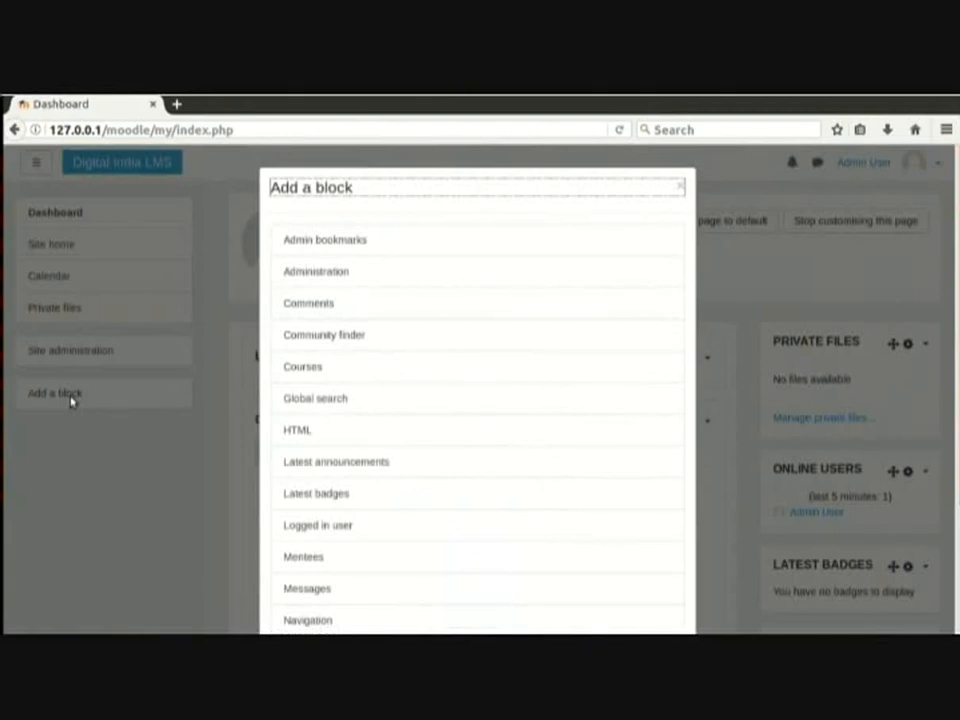
scroll(424, 396, down, 4)
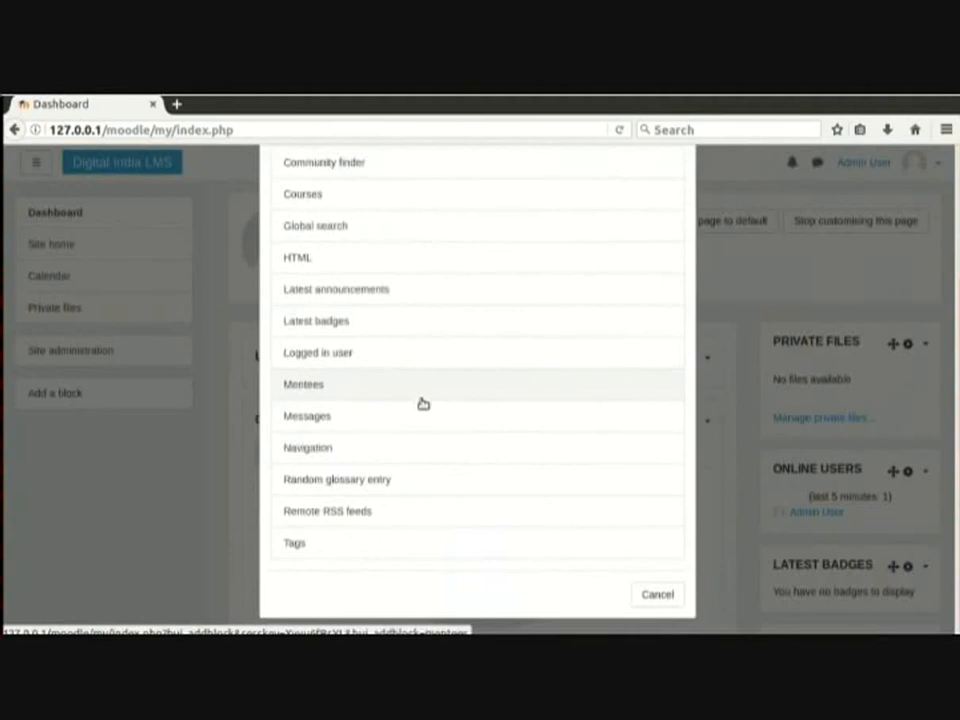
click(324, 421)
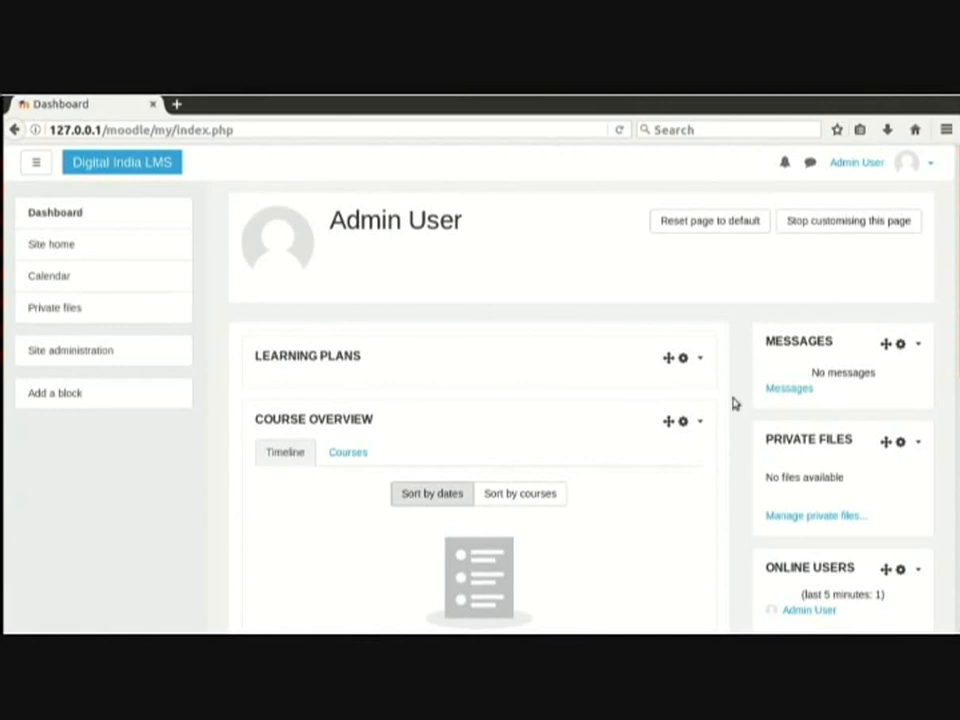
- Add an HTML block to the dashboard and open its configuration
click(58, 396)
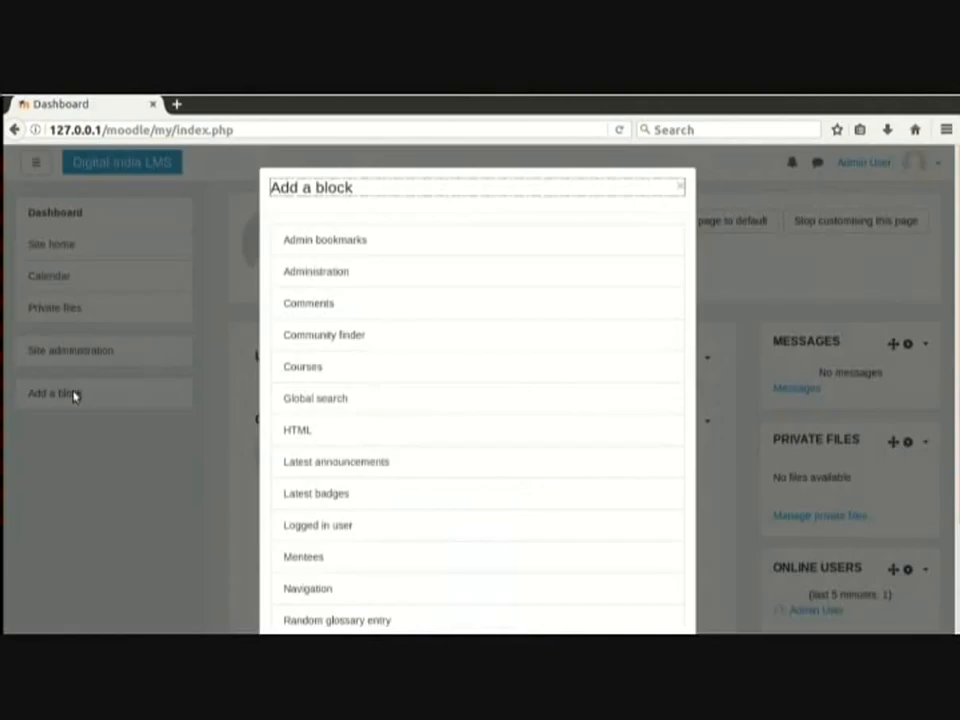
click(314, 433)
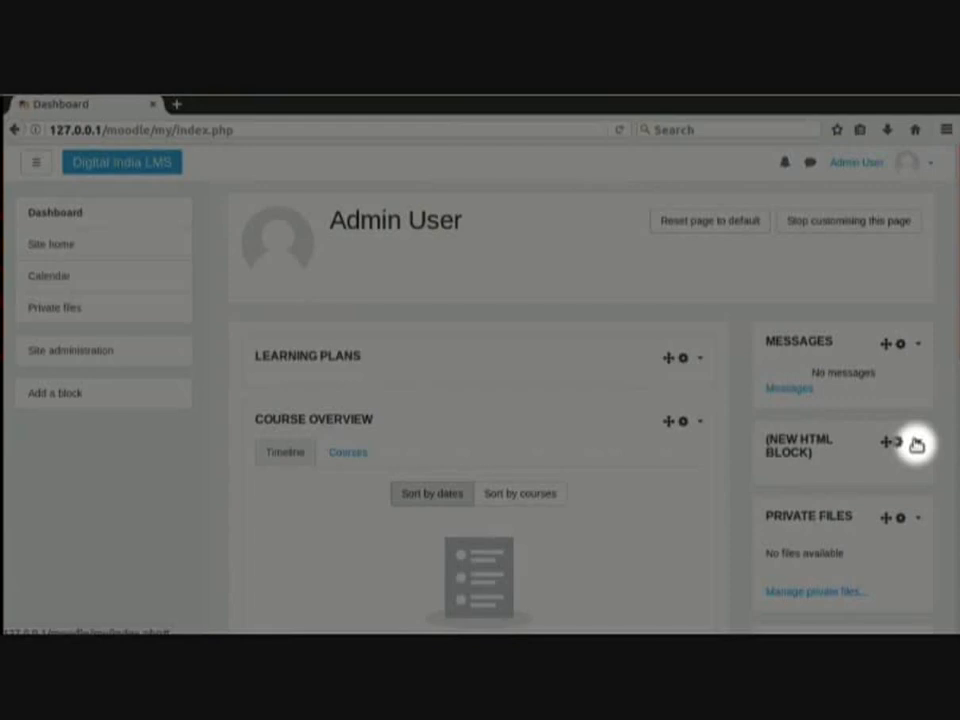
click(916, 445)
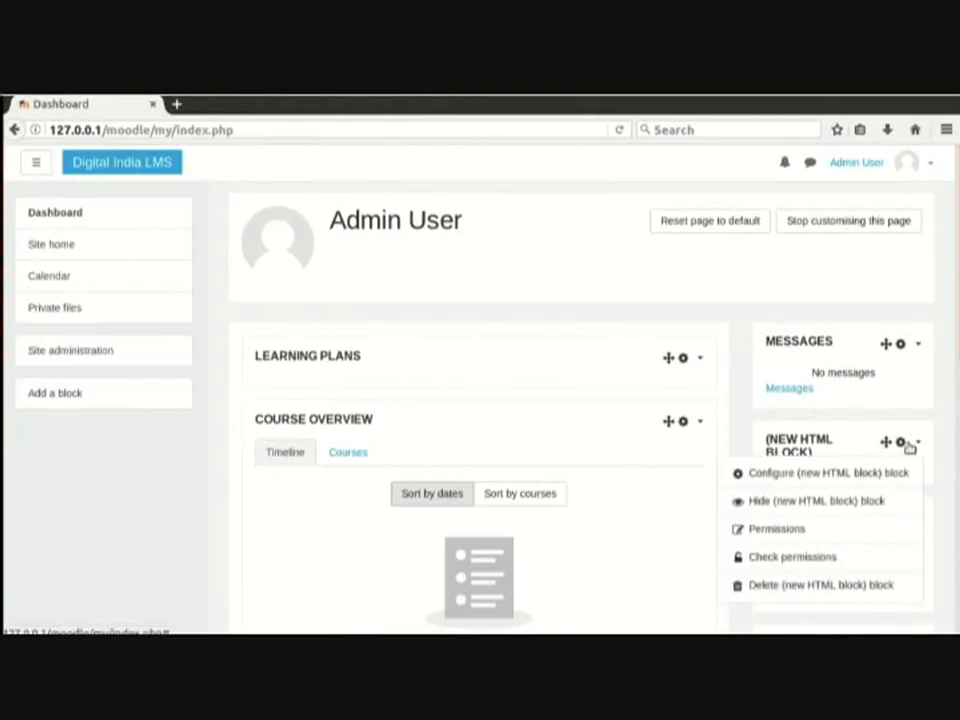
click(868, 476)
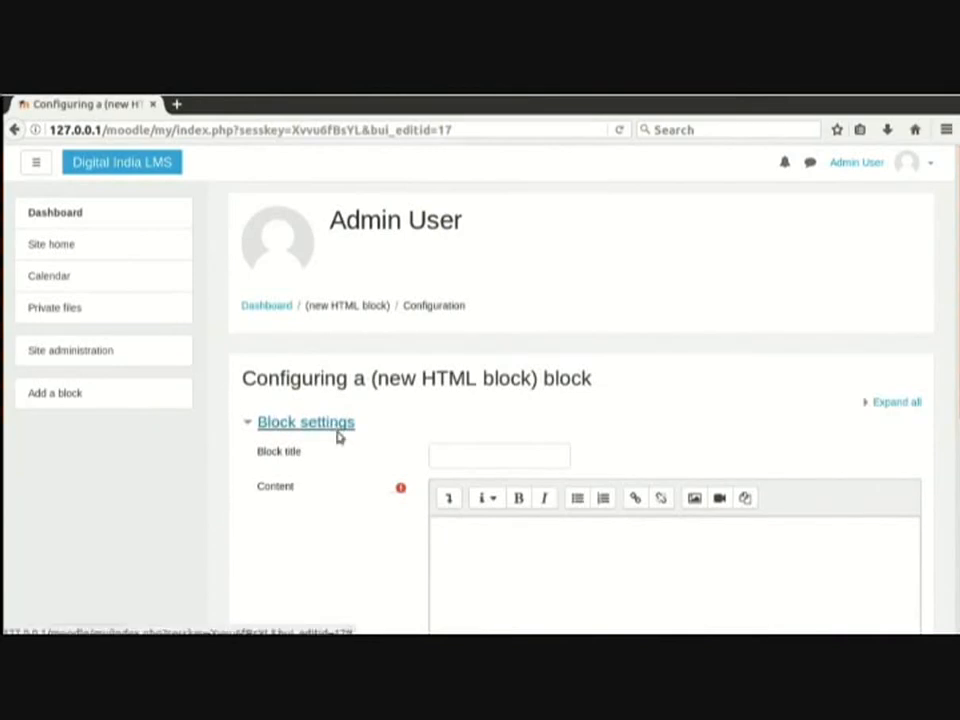
- Expand all sections of the HTML block's configuration and set the block title to "Things to do"
scroll(336, 471, down, 2)
scroll(336, 471, down, 3)
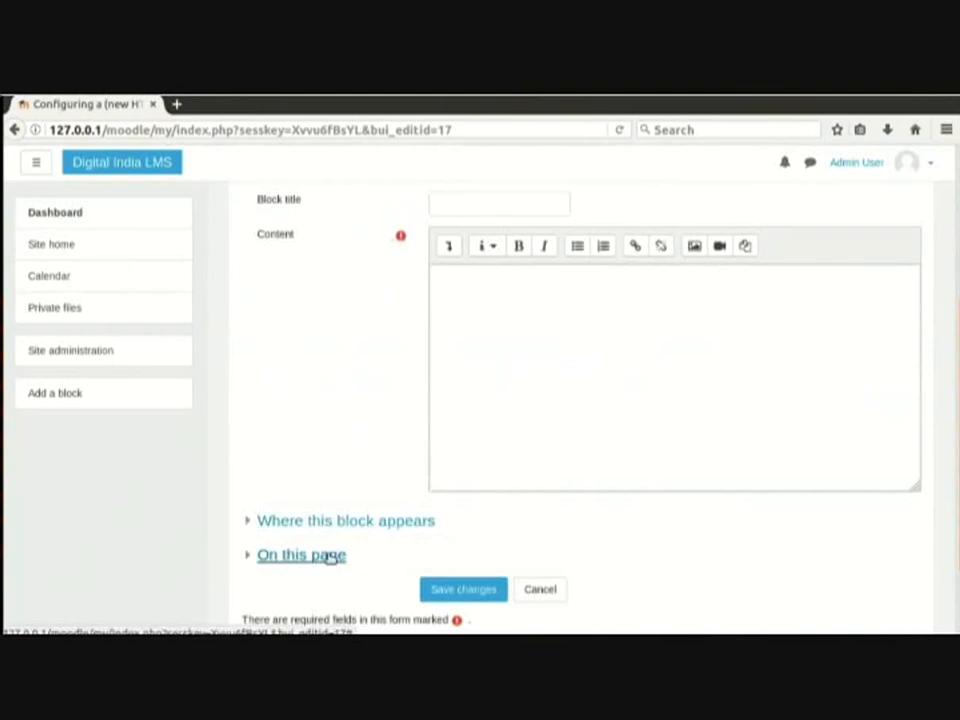
scroll(330, 433, up, 3)
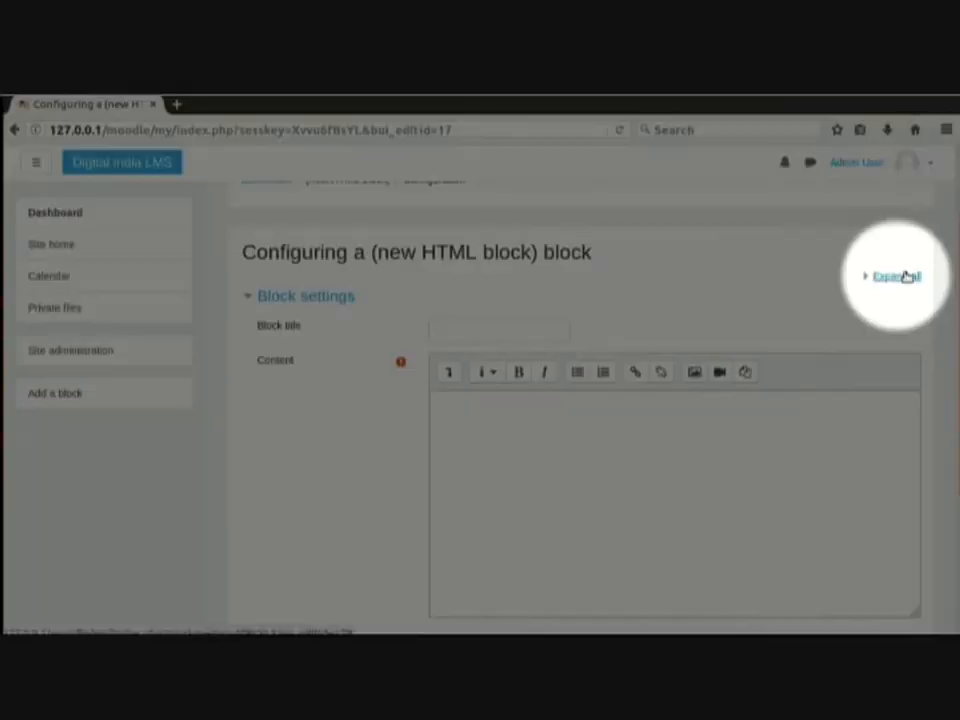
click(900, 276)
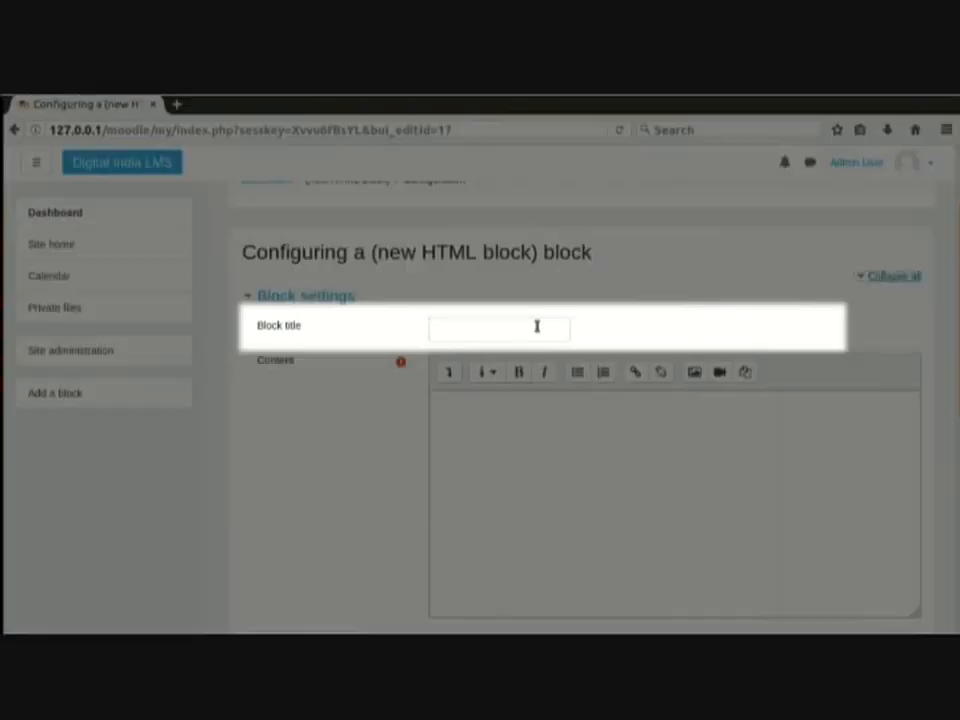
click(536, 326)
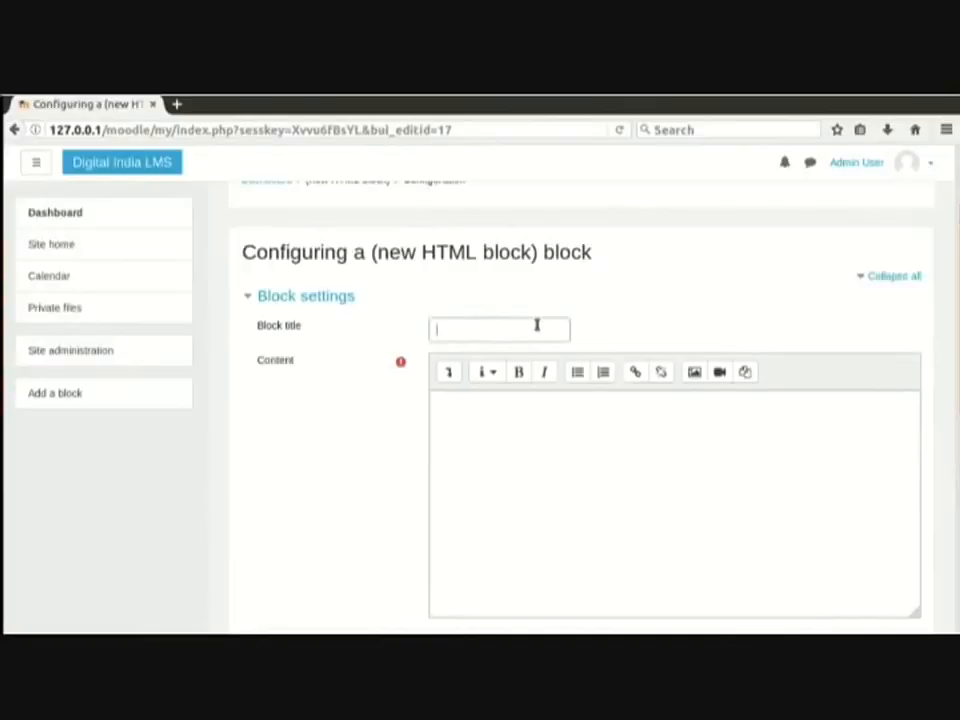
text(Things to do)
- Enter three lines as the block content: "Create a new course", "Create new users" and "Add users to the course"
click(578, 435)
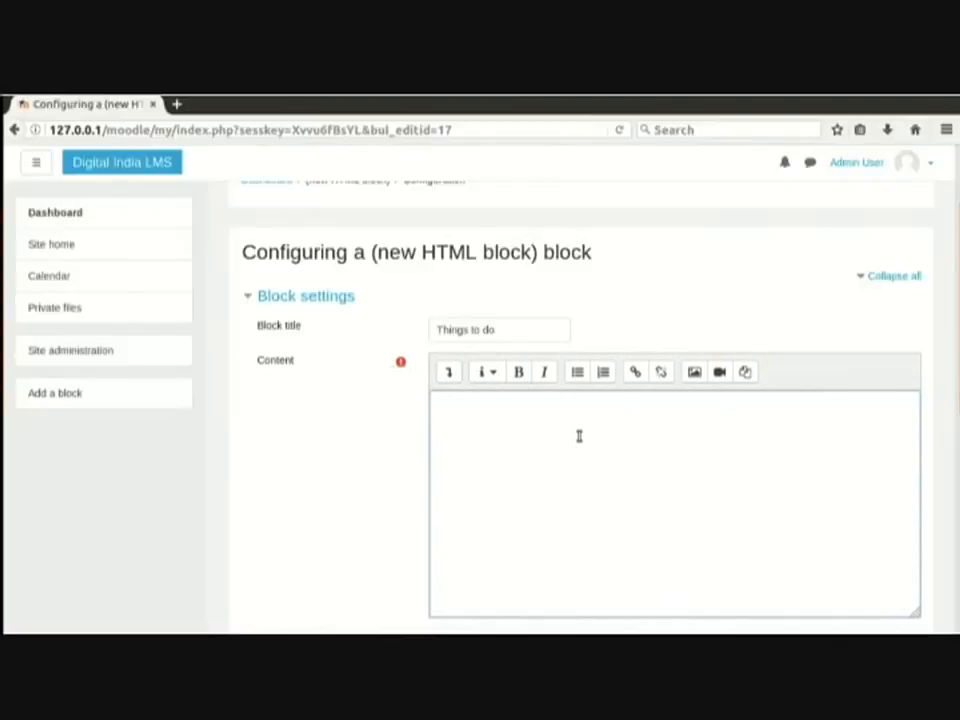
text(Create a new course)
key(Return)
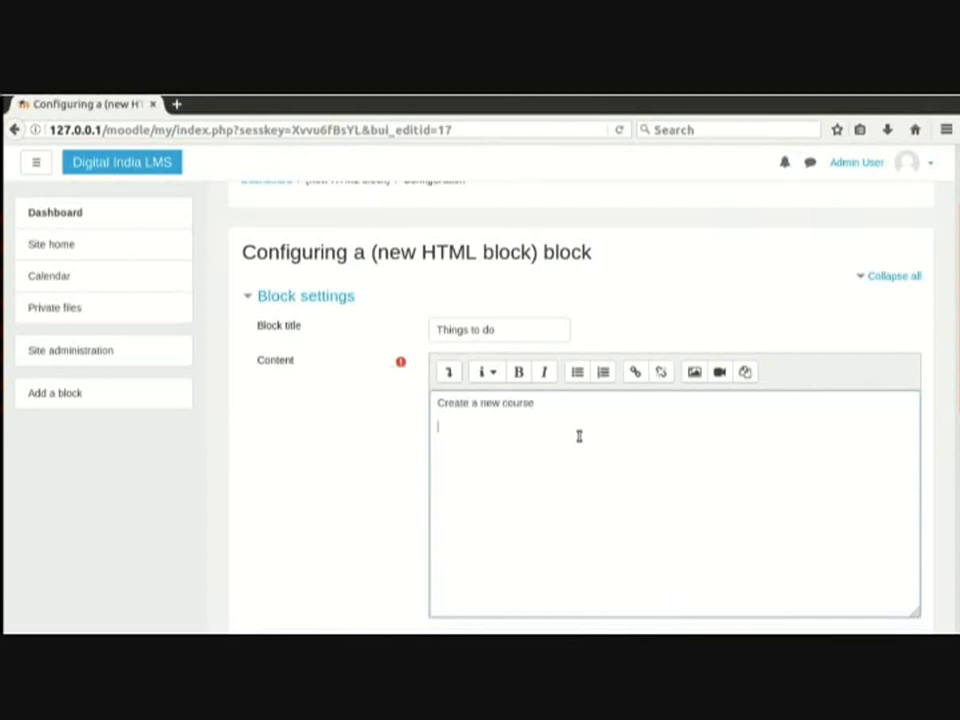
text(Create new users)
key(Return)
text(Add )
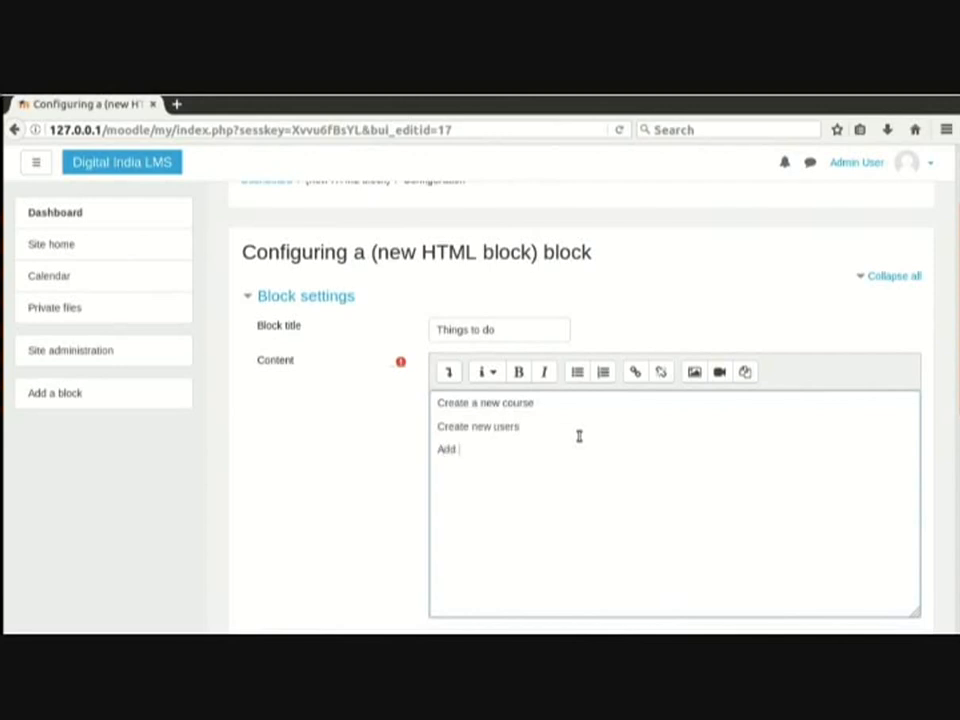
text(users to the course)
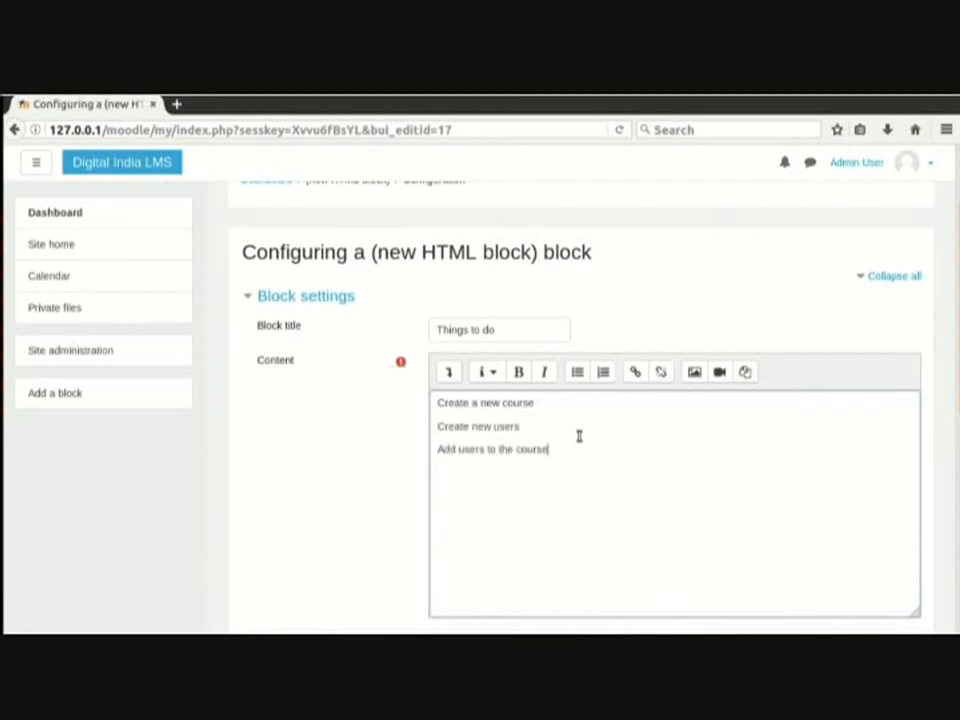
- Format all three lines of the block content as a bulleted list
key(ctrl+a)
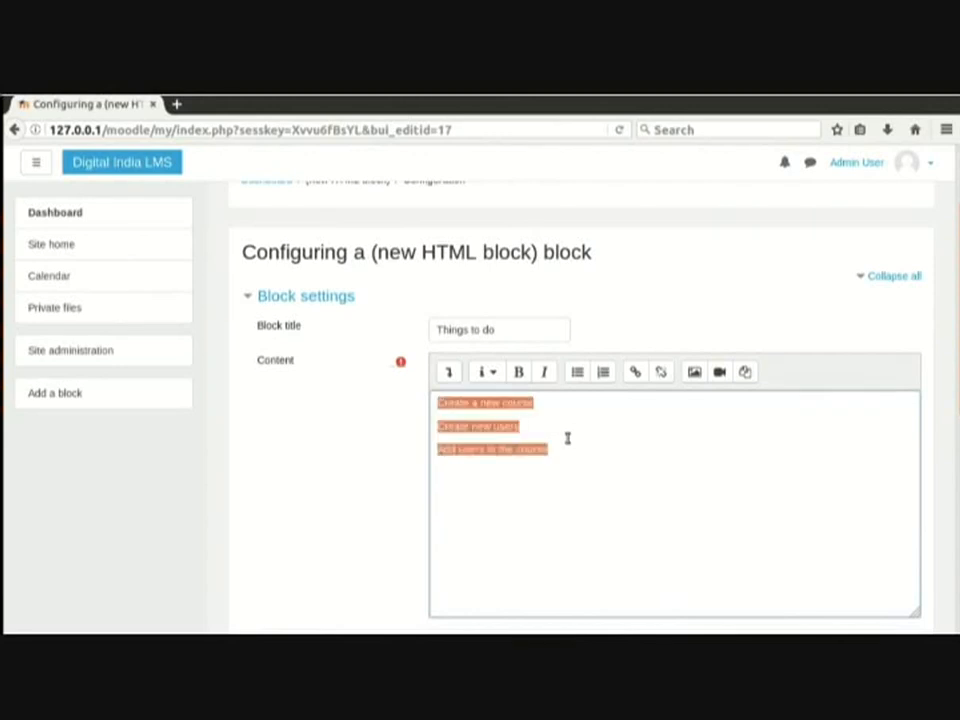
click(574, 378)
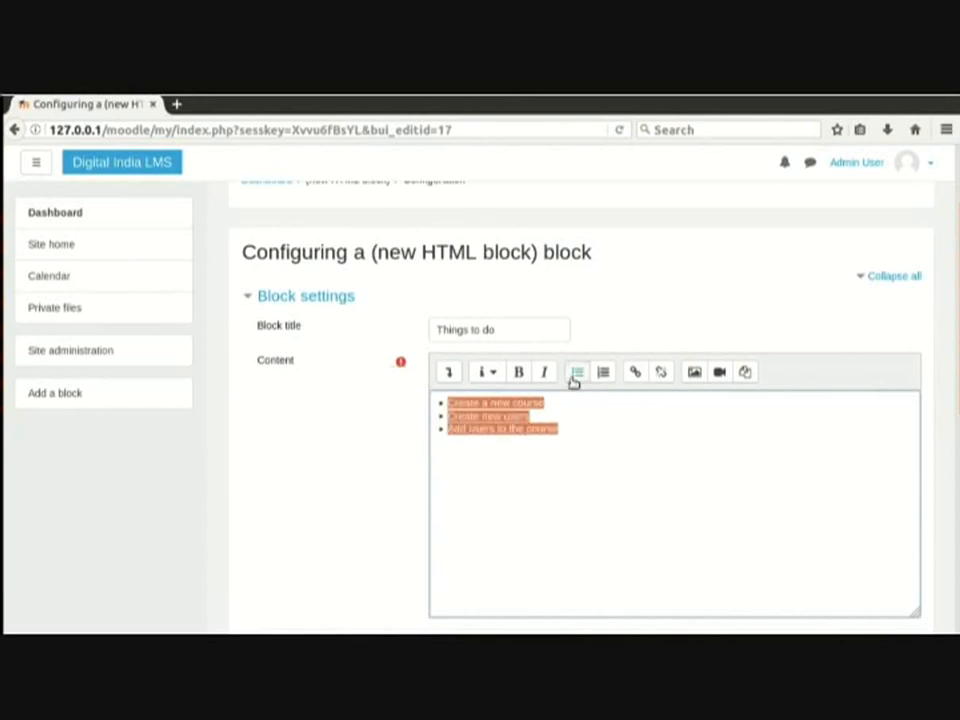
click(638, 471)
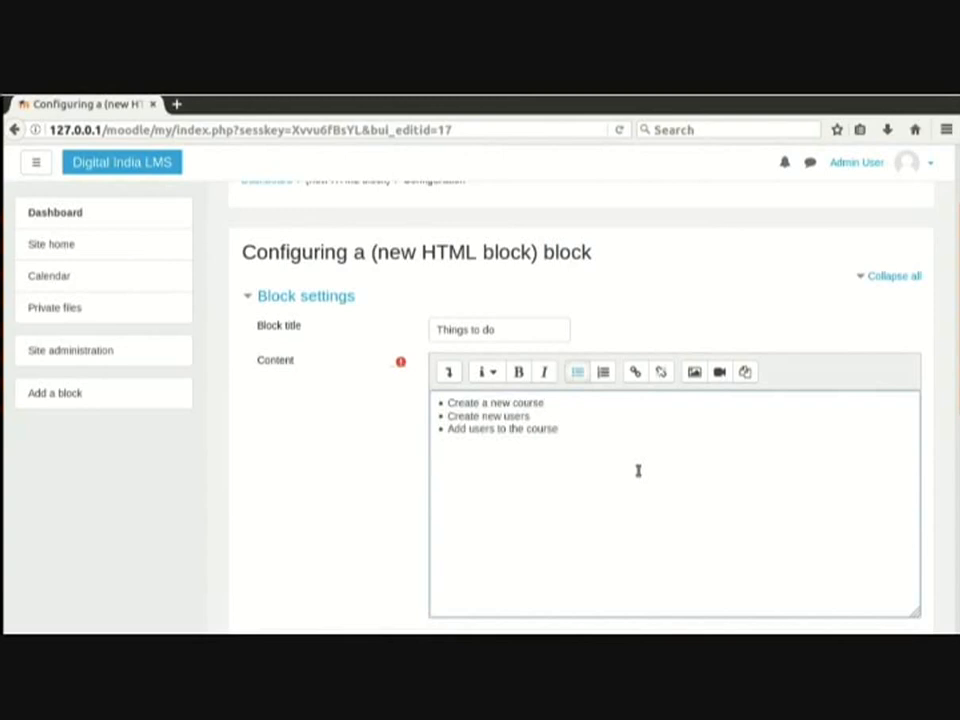
- Set the block's default region to content and its default weight to -10 (first)
scroll(518, 548, down, 3)
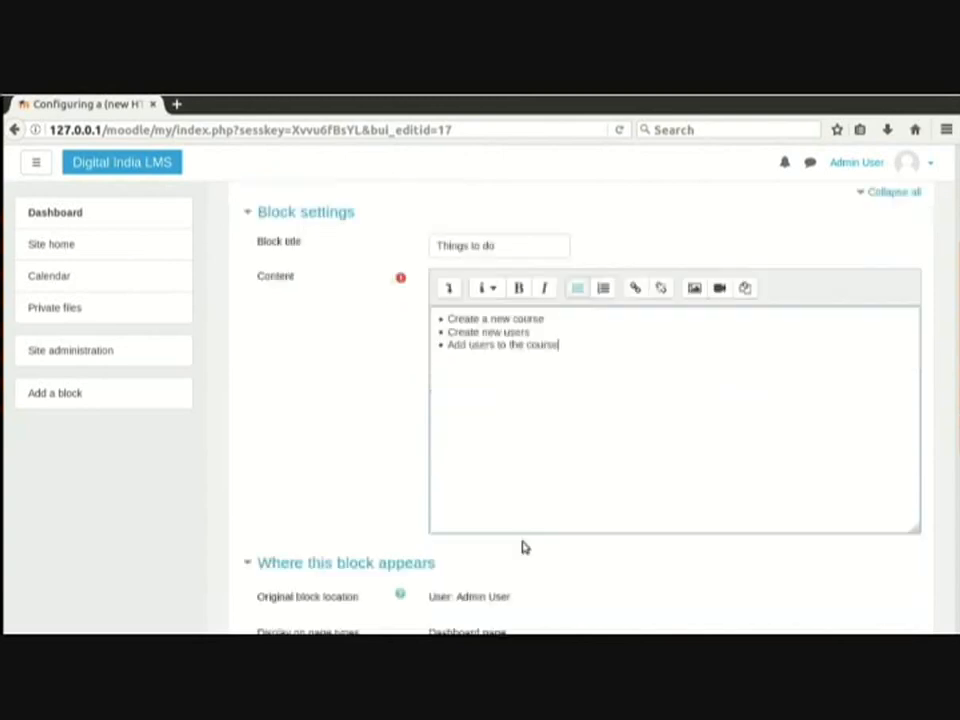
scroll(530, 512, down, 3)
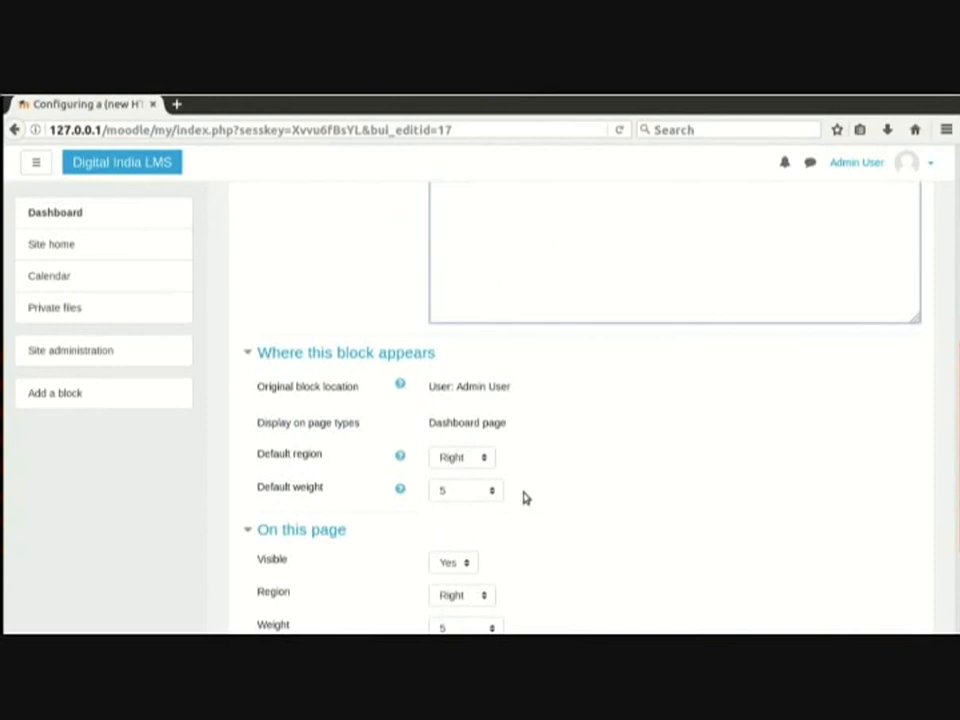
click(484, 458)
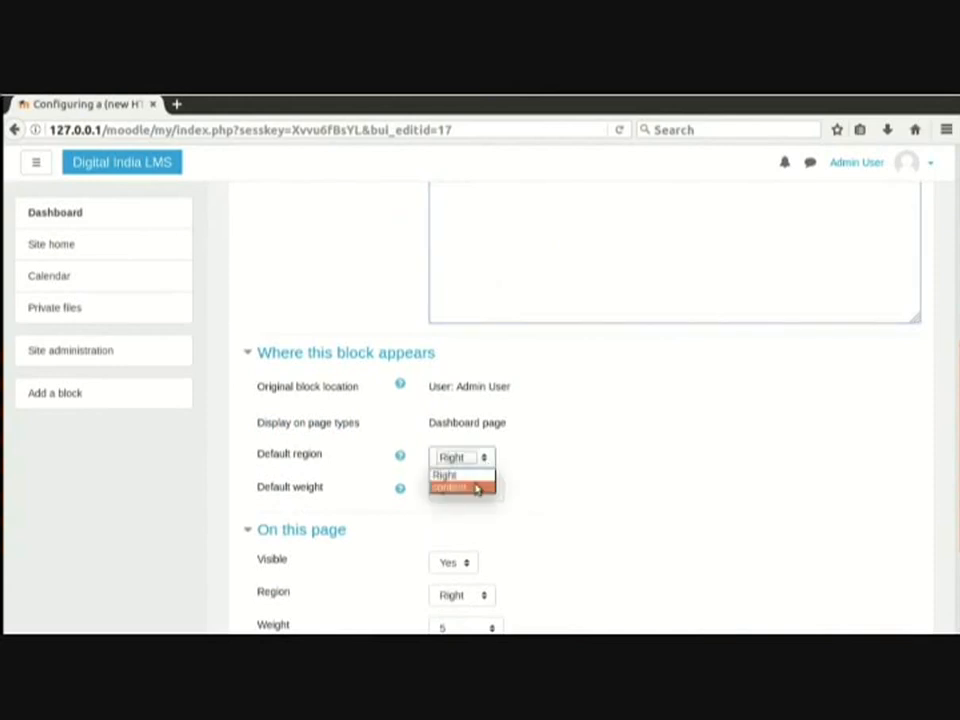
click(477, 488)
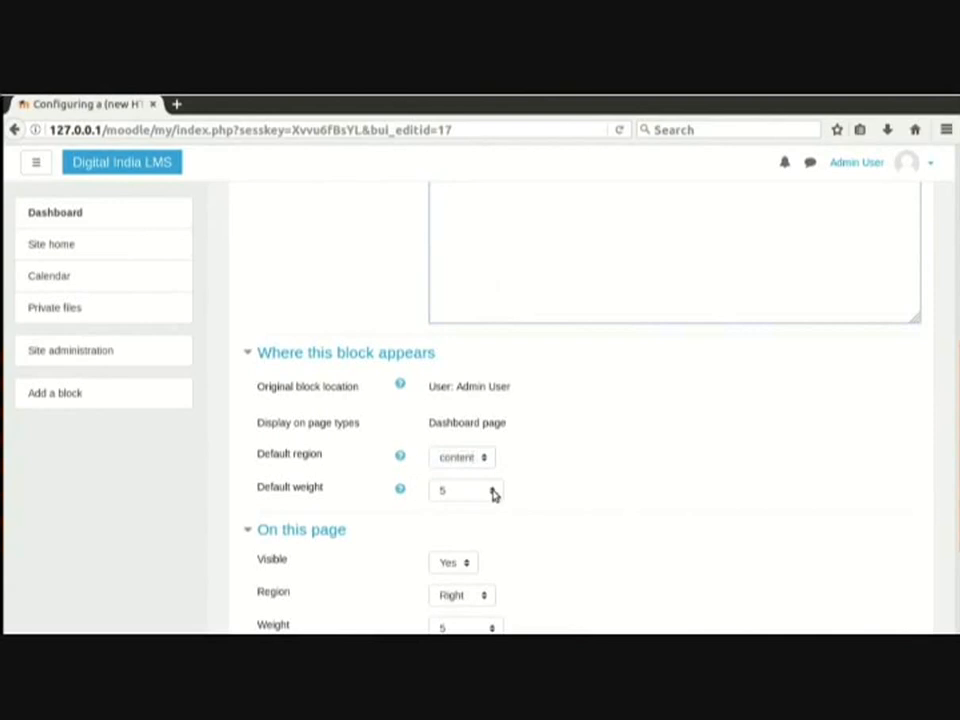
click(492, 494)
click(475, 255)
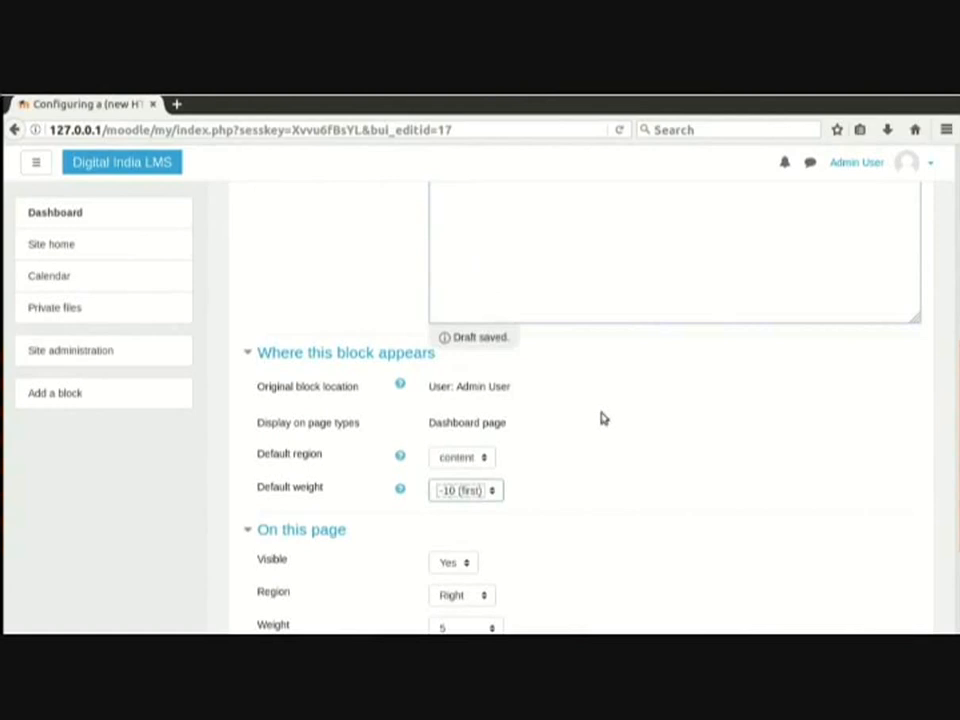
click(640, 476)
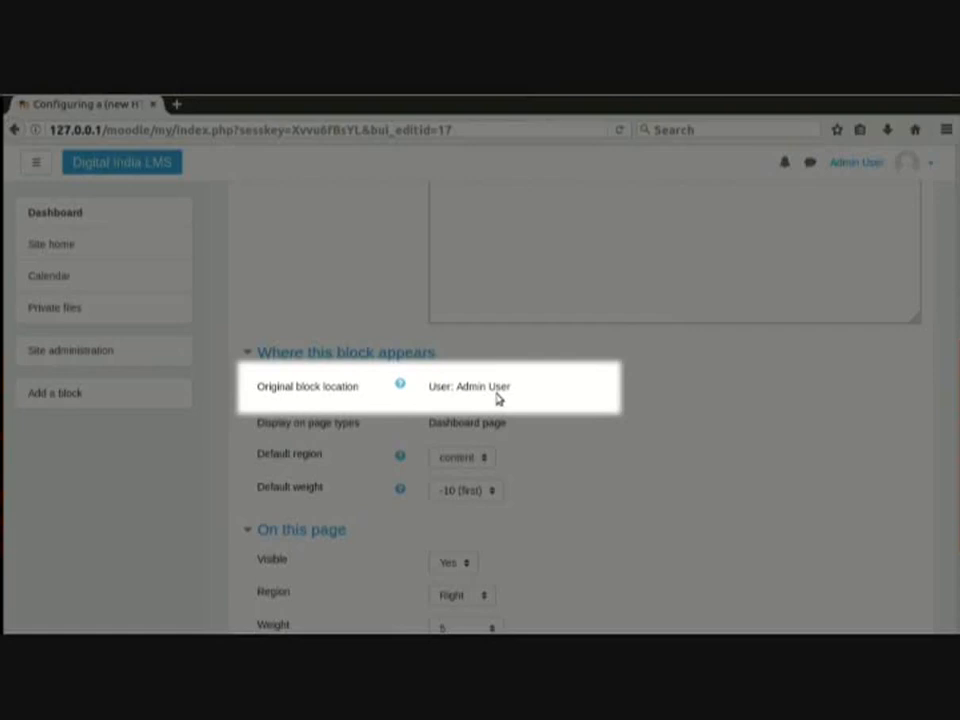
- For this page, set the block's region to content and its weight to -10 (first)
scroll(520, 450, down, 1)
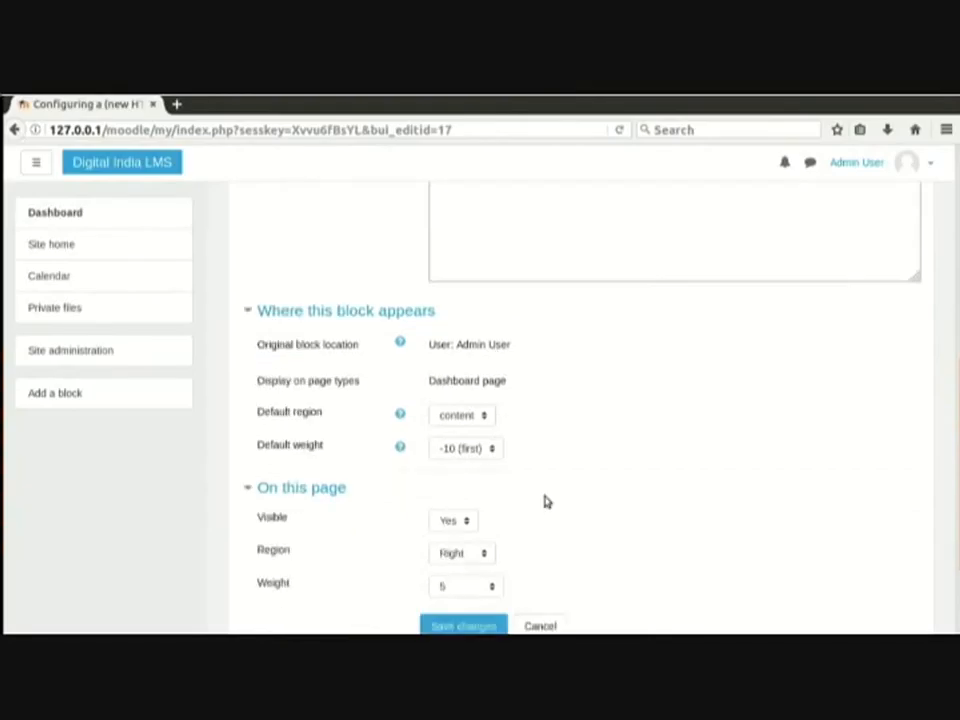
scroll(499, 541, down, 1)
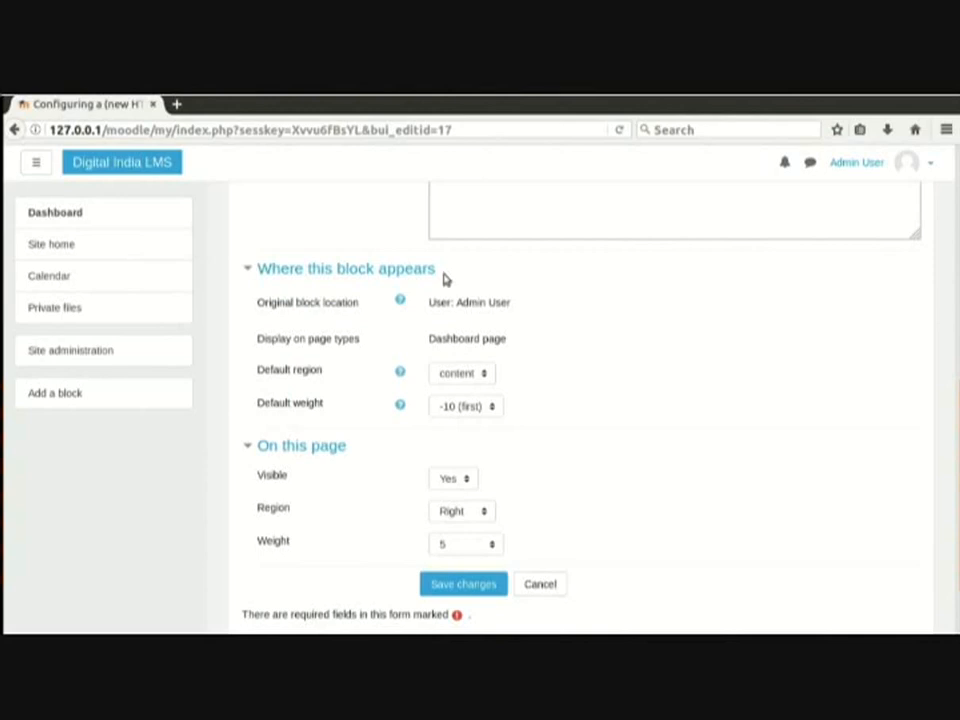
scroll(617, 453, down, 2)
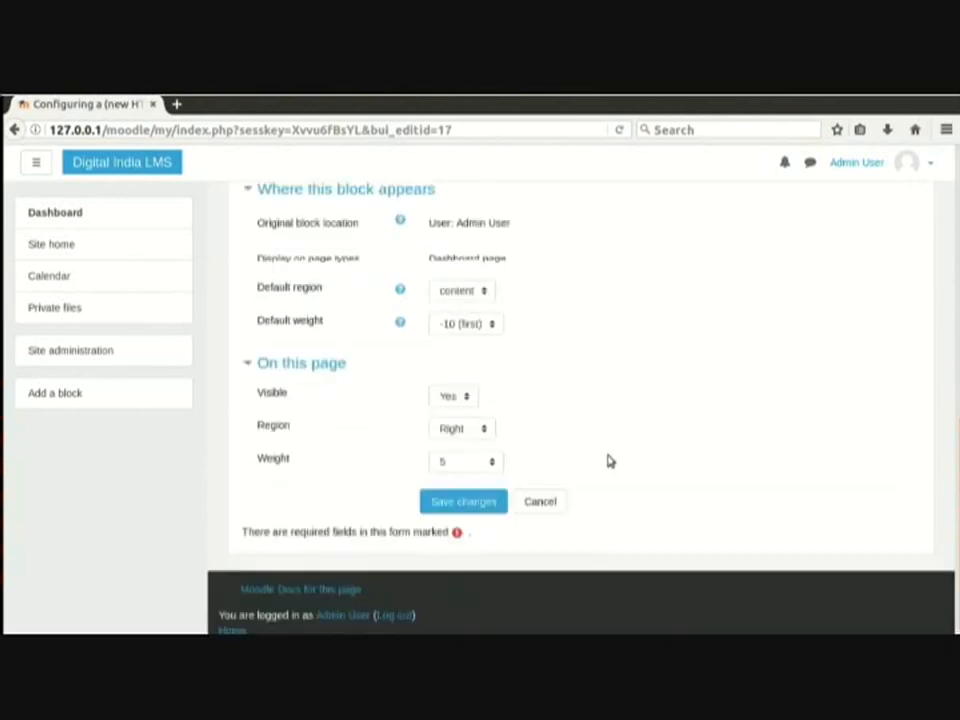
click(476, 428)
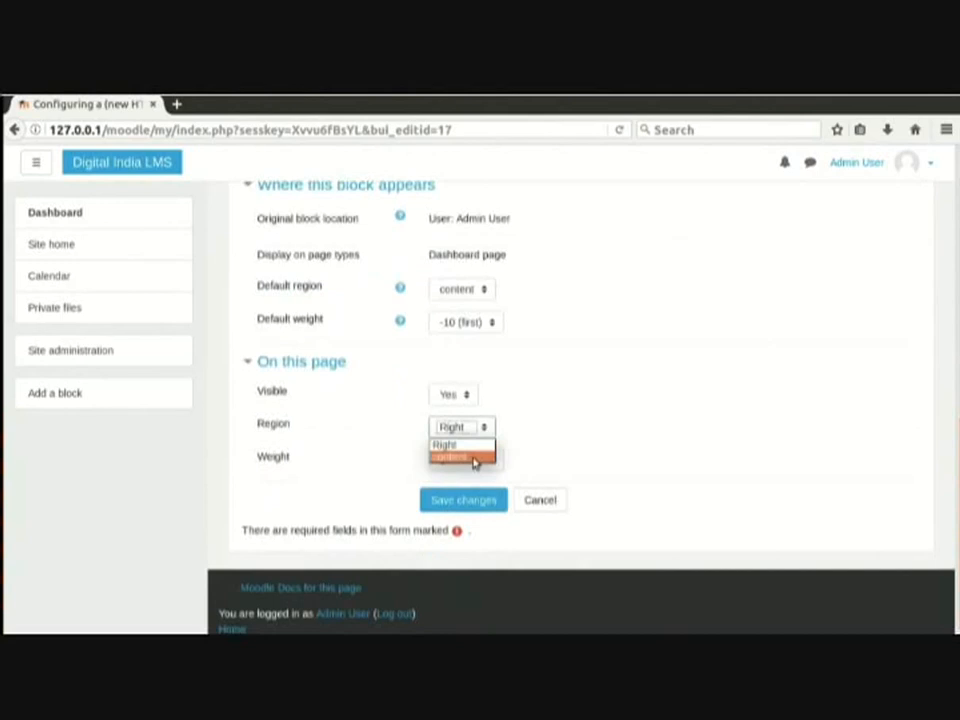
click(475, 459)
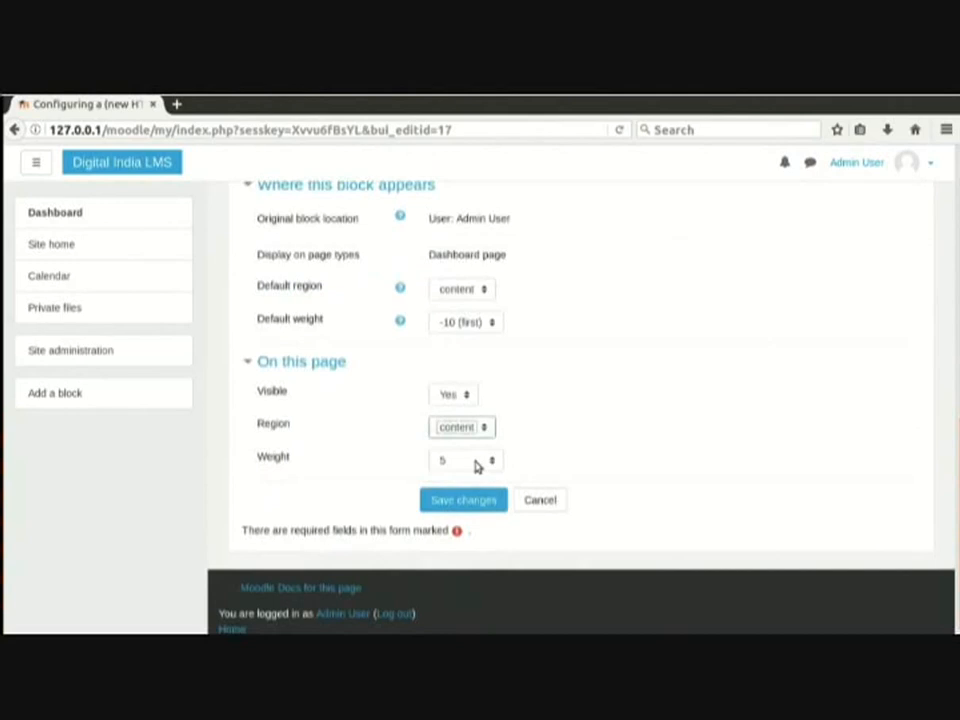
click(476, 465)
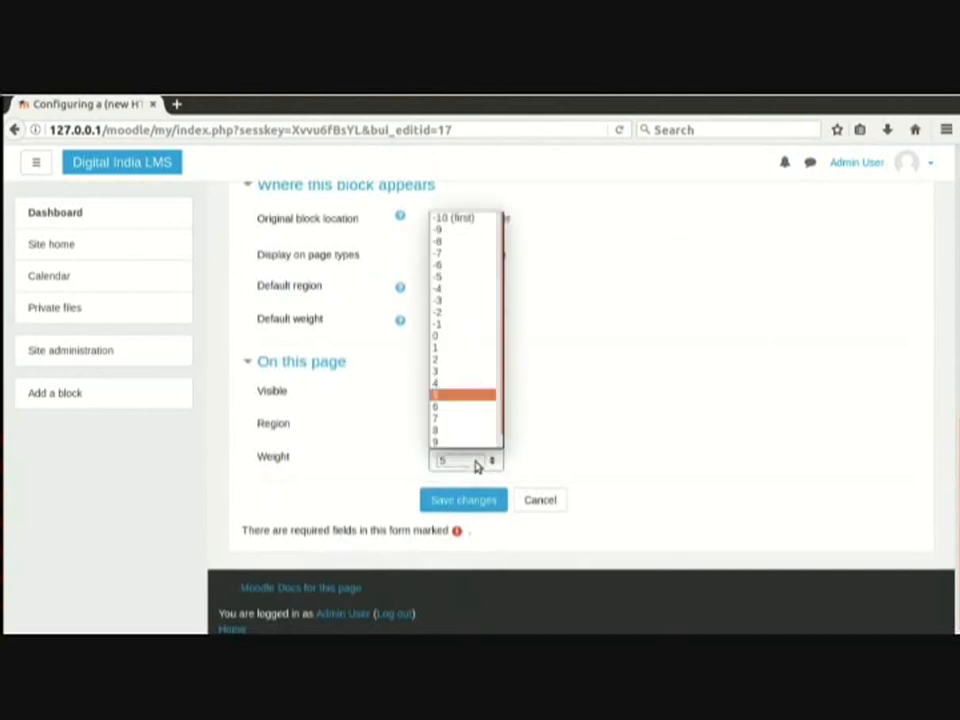
click(479, 218)
click(617, 424)
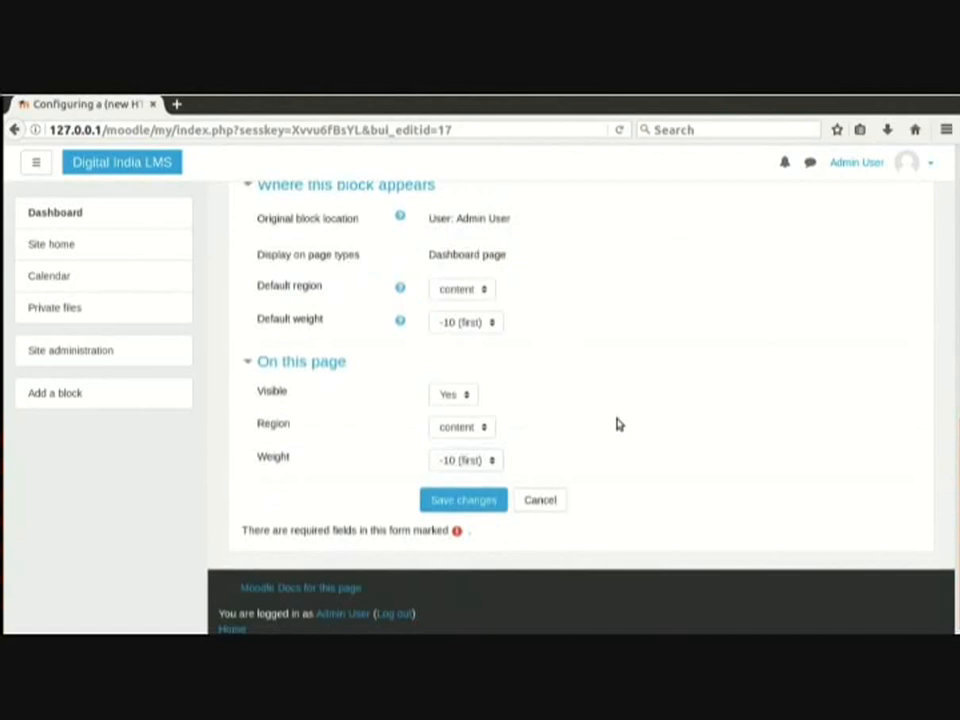
- Save the block's settings and move the "Things to do" block below the Course overview block
scroll(617, 424, down, 1)
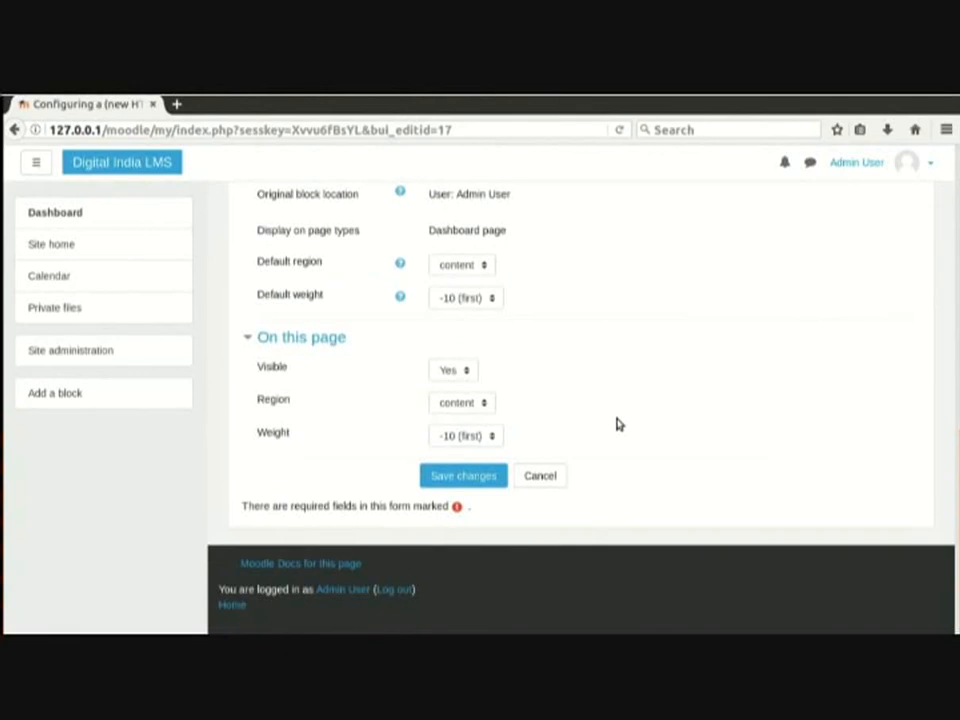
click(450, 479)
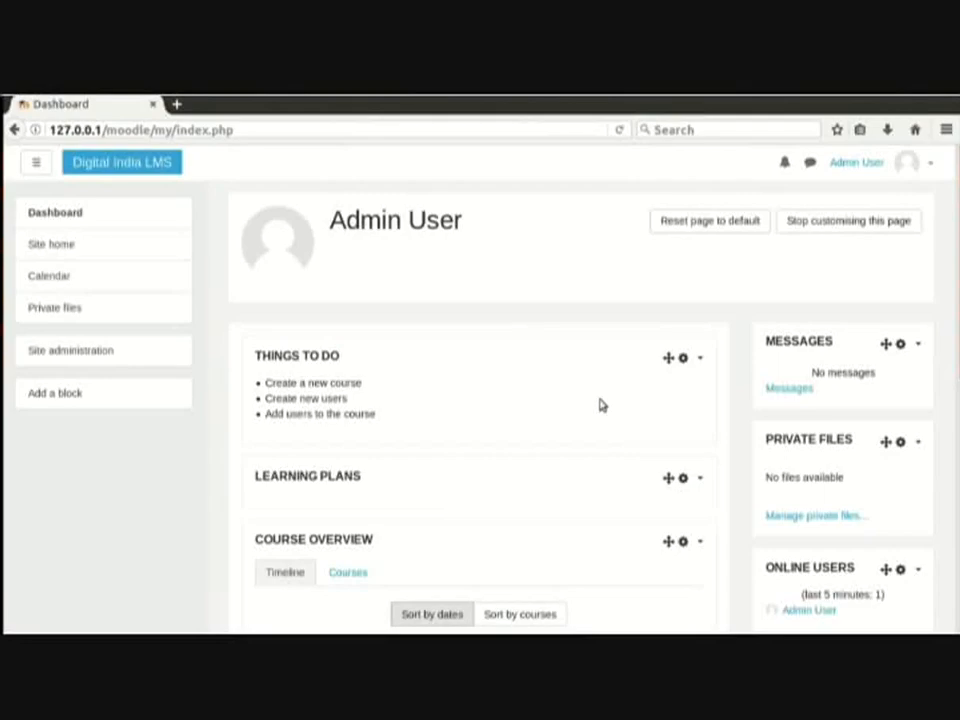
drag(664, 357, 669, 583)
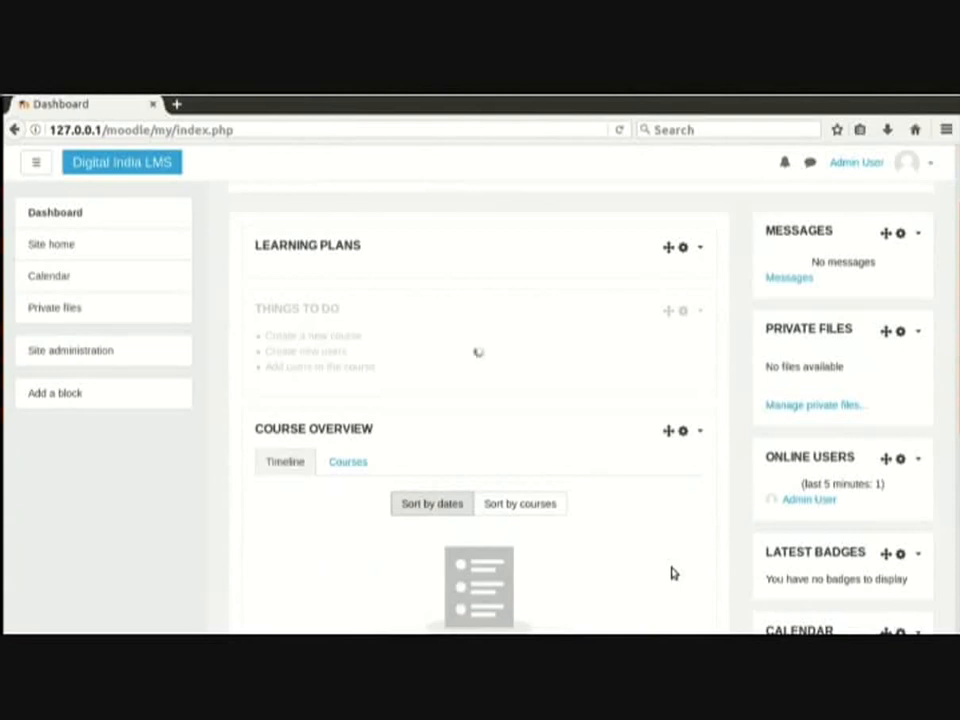
drag(668, 428, 661, 316)
scroll(655, 335, down, 2)
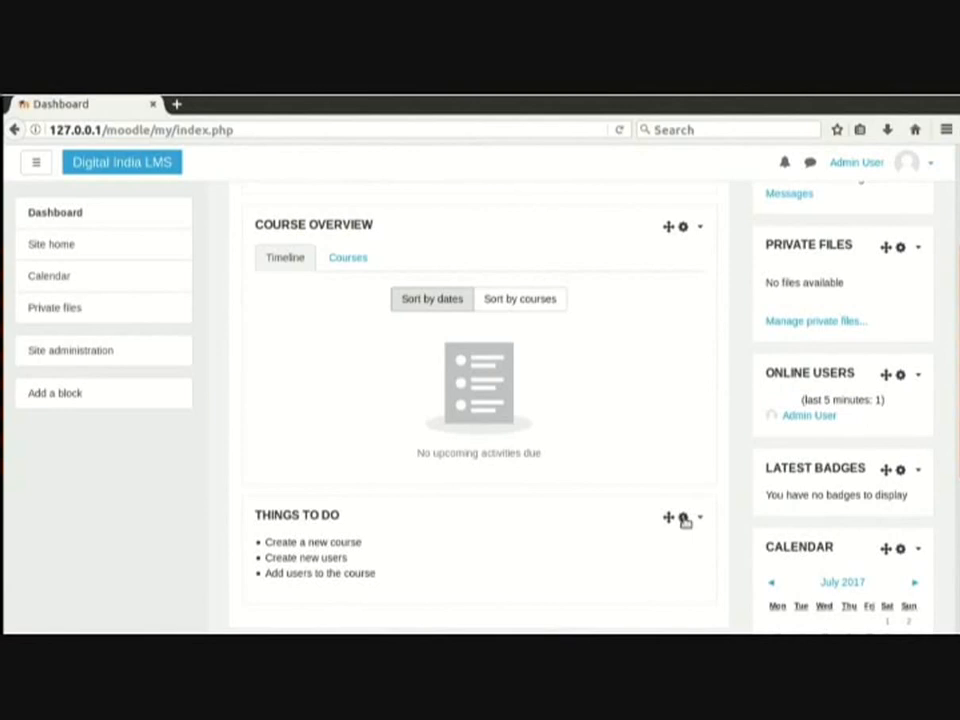
- Review the placement settings in the "Things to do" block's configuration and leave without saving
click(684, 518)
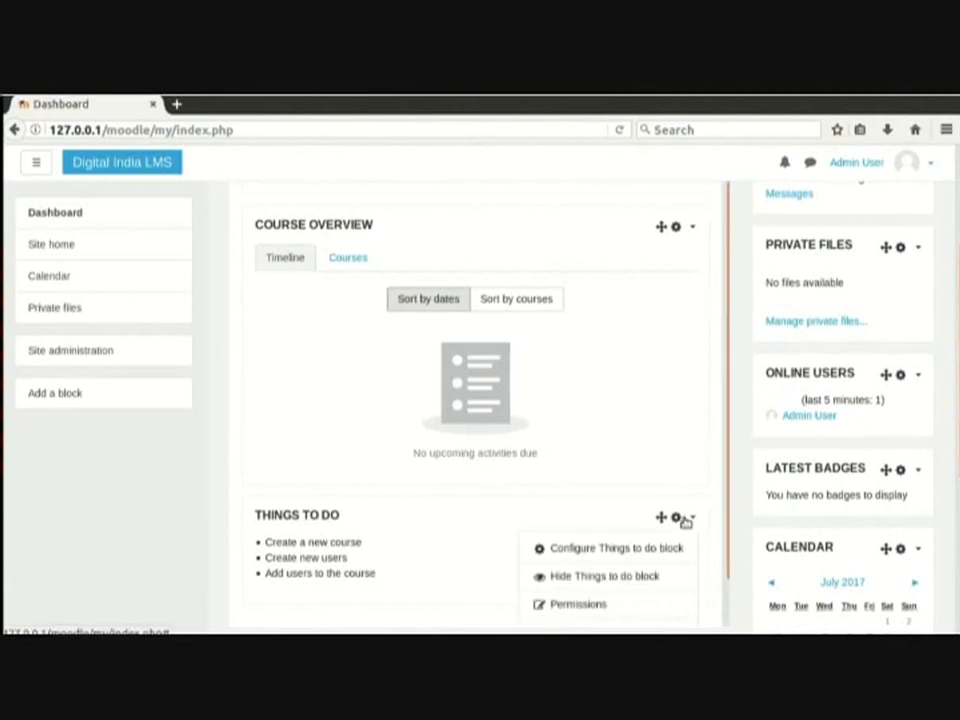
click(664, 549)
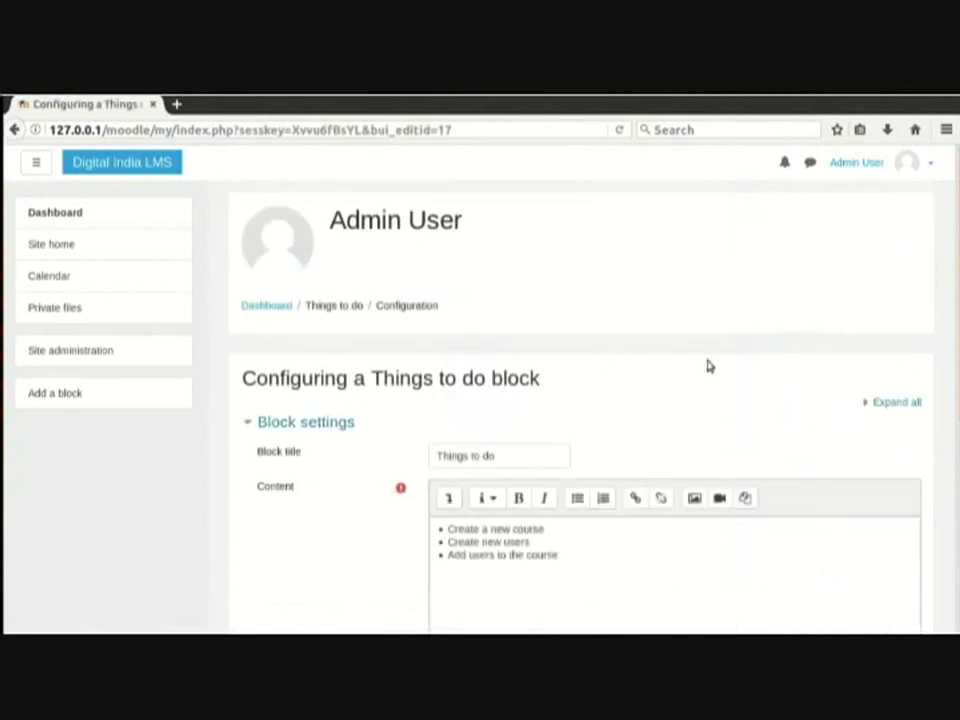
click(877, 403)
scroll(570, 374, down, 4)
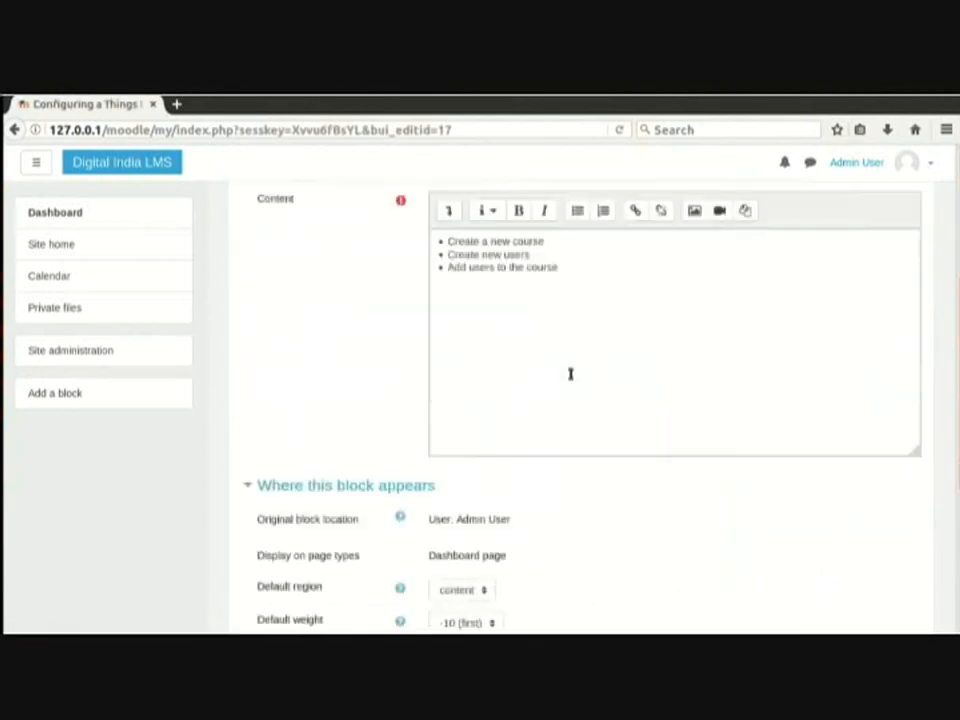
scroll(570, 376, down, 3)
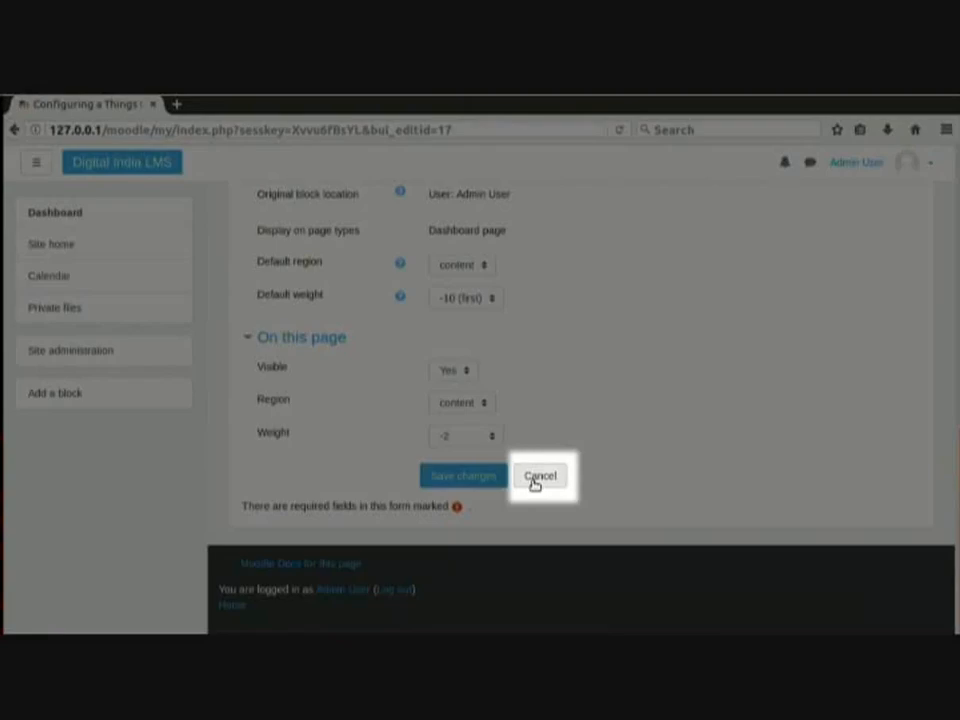
click(535, 478)
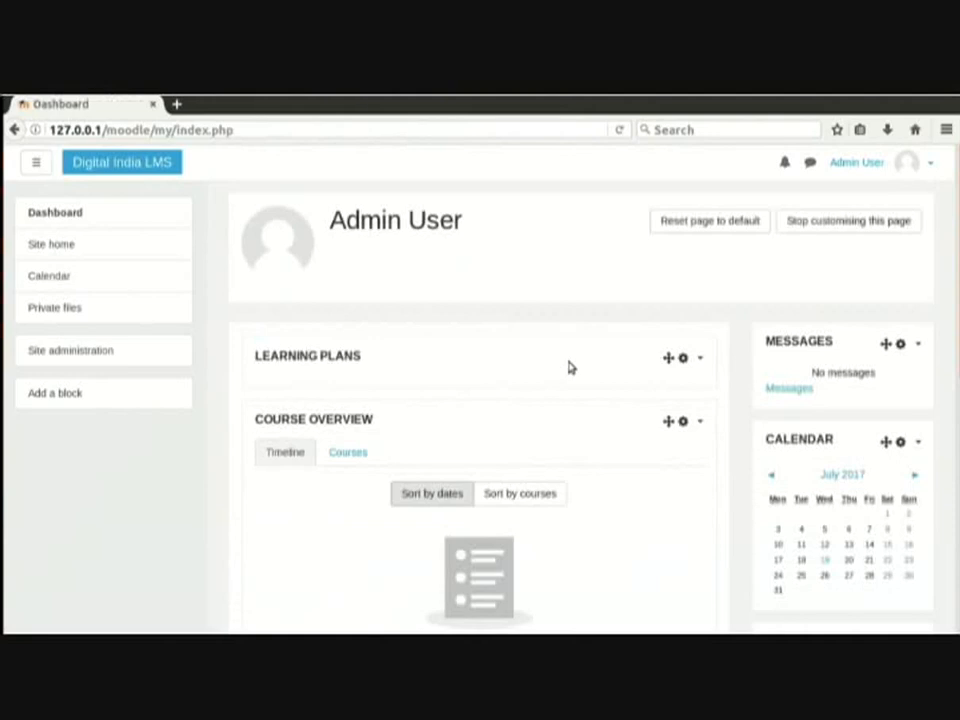
- Delete the Learning plans block from the dashboard
click(702, 360)
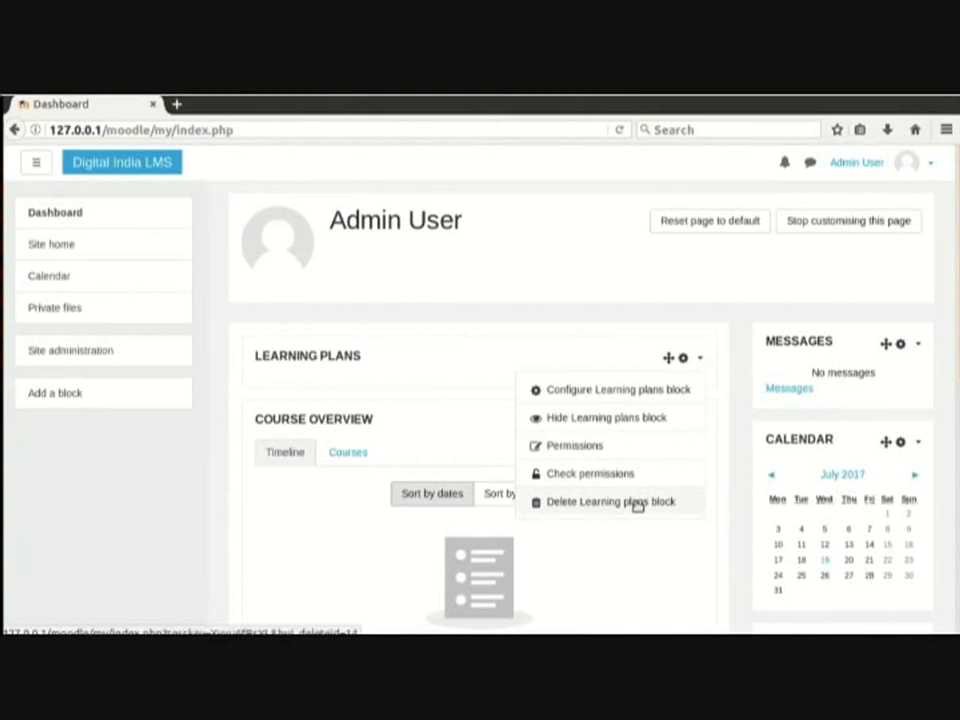
click(636, 503)
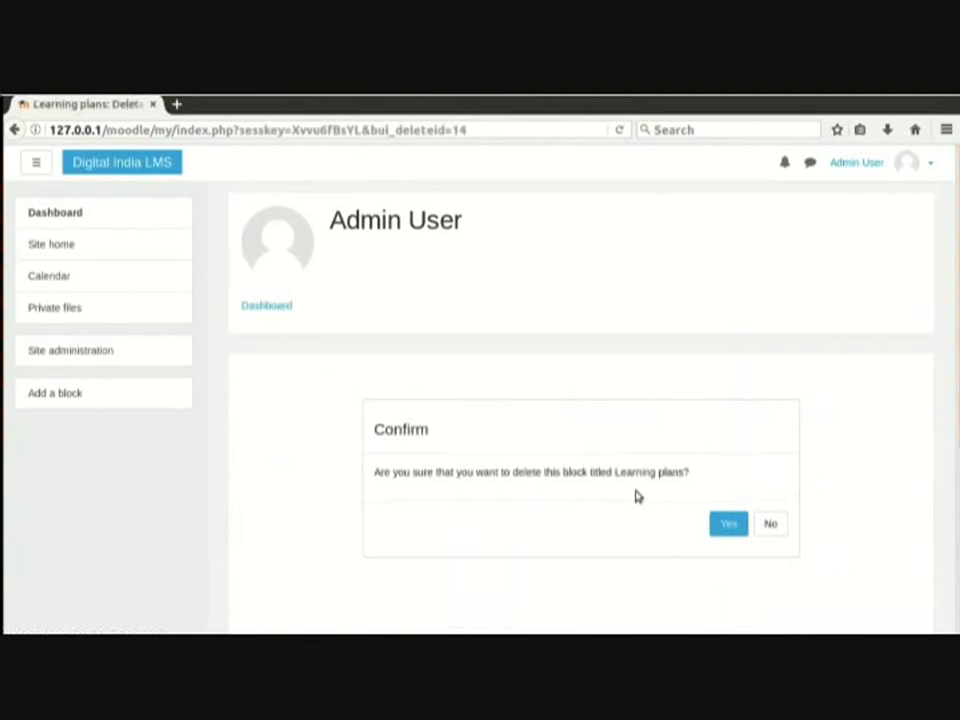
click(731, 525)
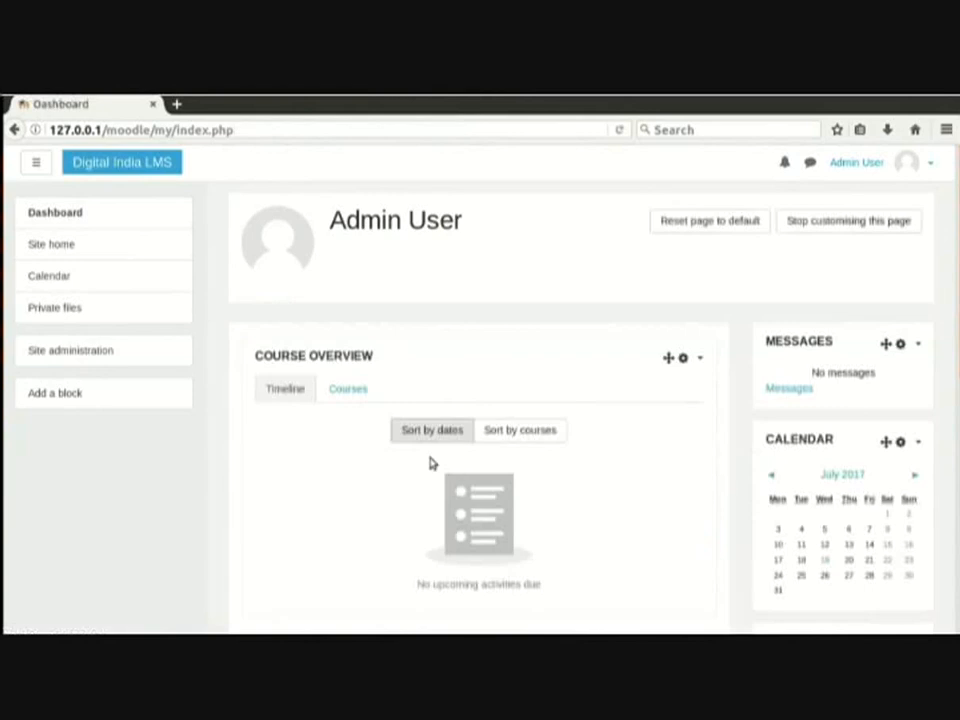
scroll(430, 464, down, 5)
scroll(430, 464, up, 5)
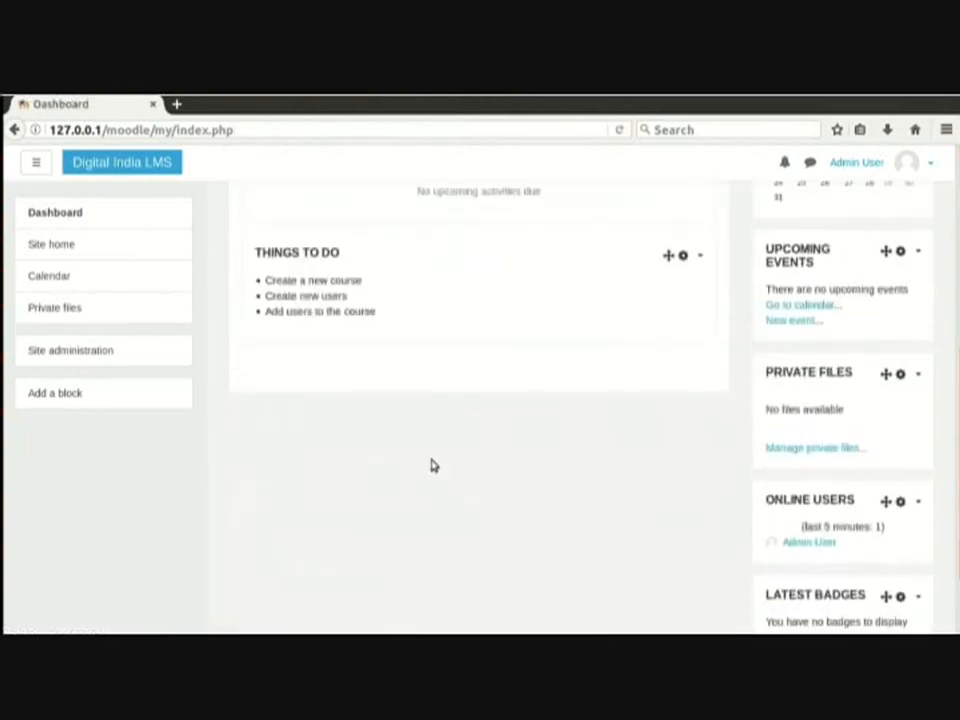
scroll(433, 467, up, 1)
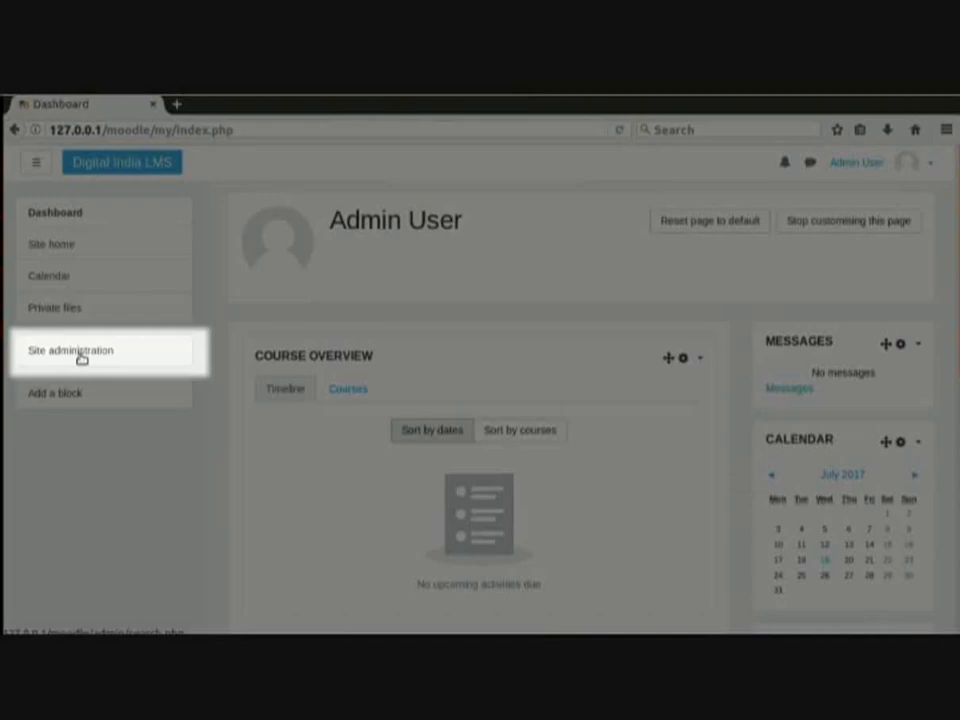
- Open the front page settings in Site administration
click(80, 357)
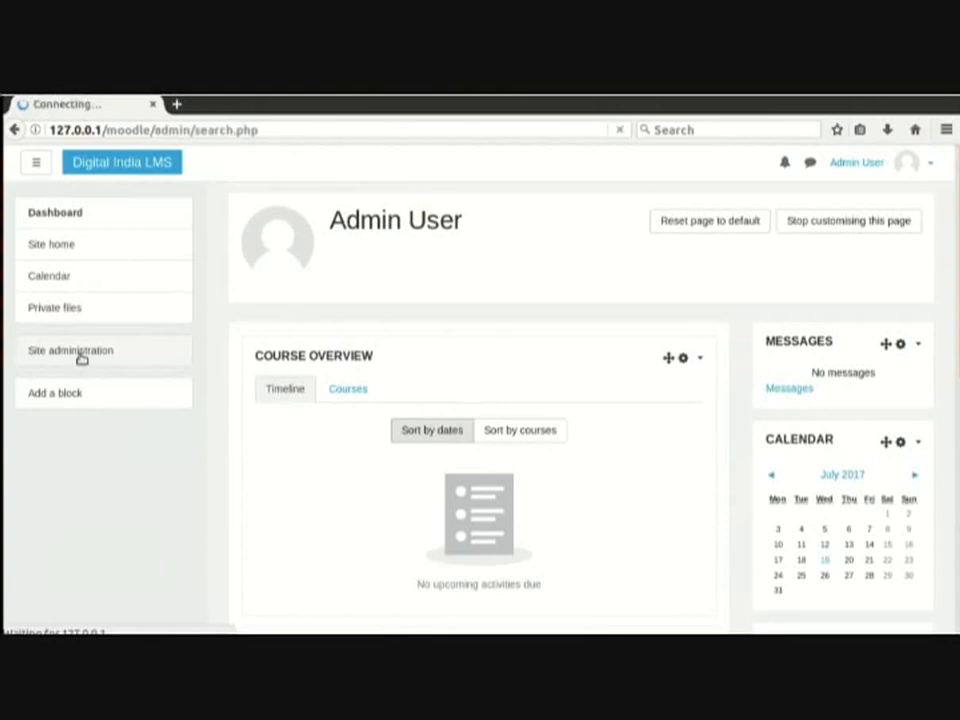
scroll(585, 447, down, 2)
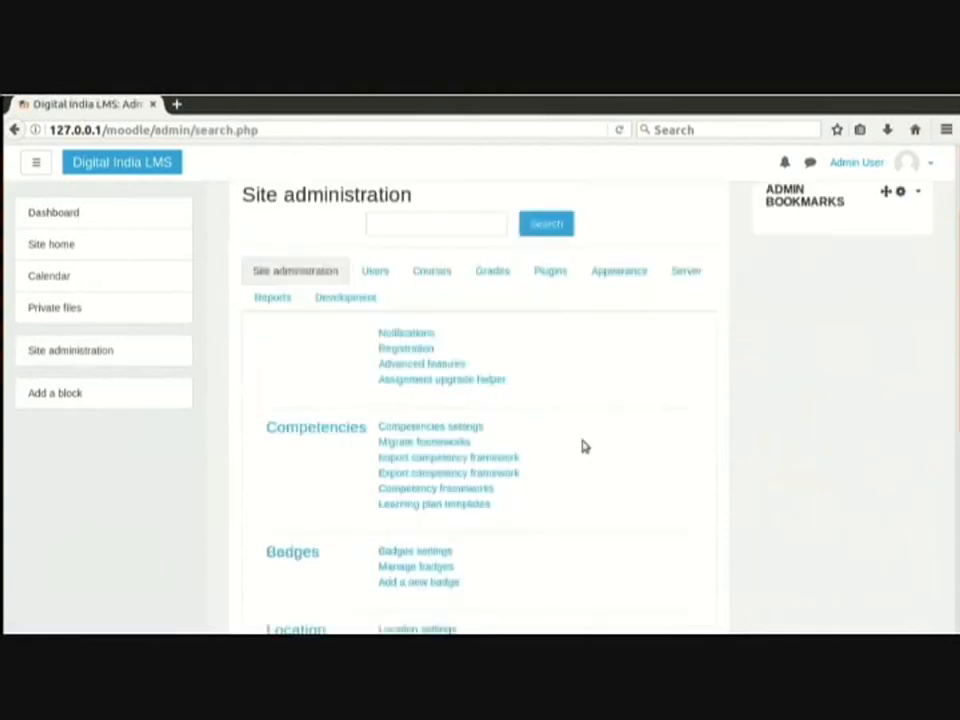
scroll(585, 447, down, 6)
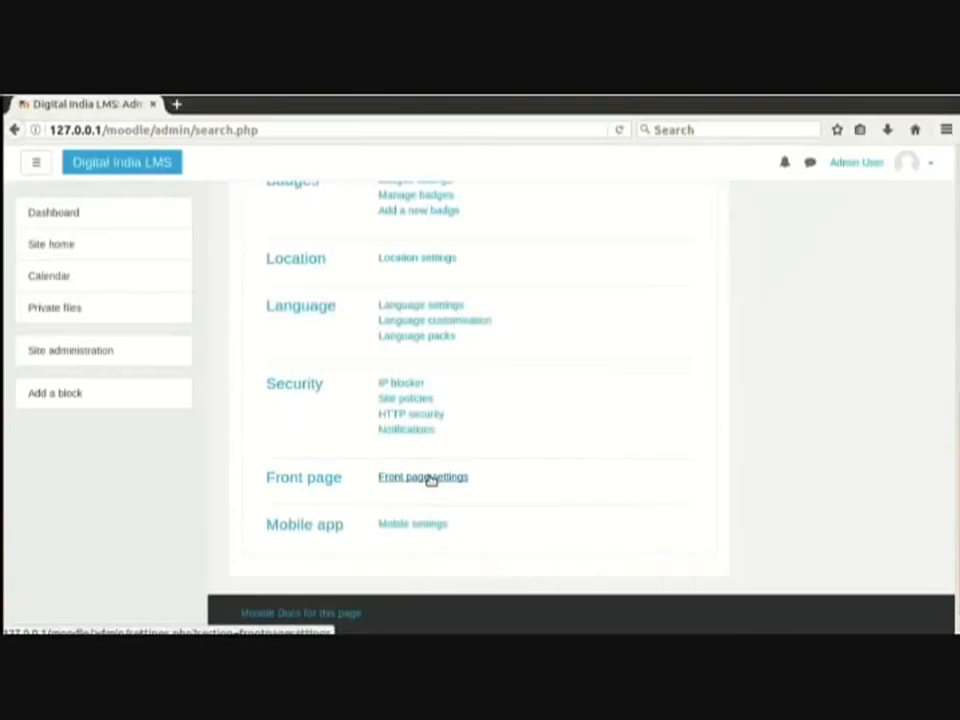
click(430, 478)
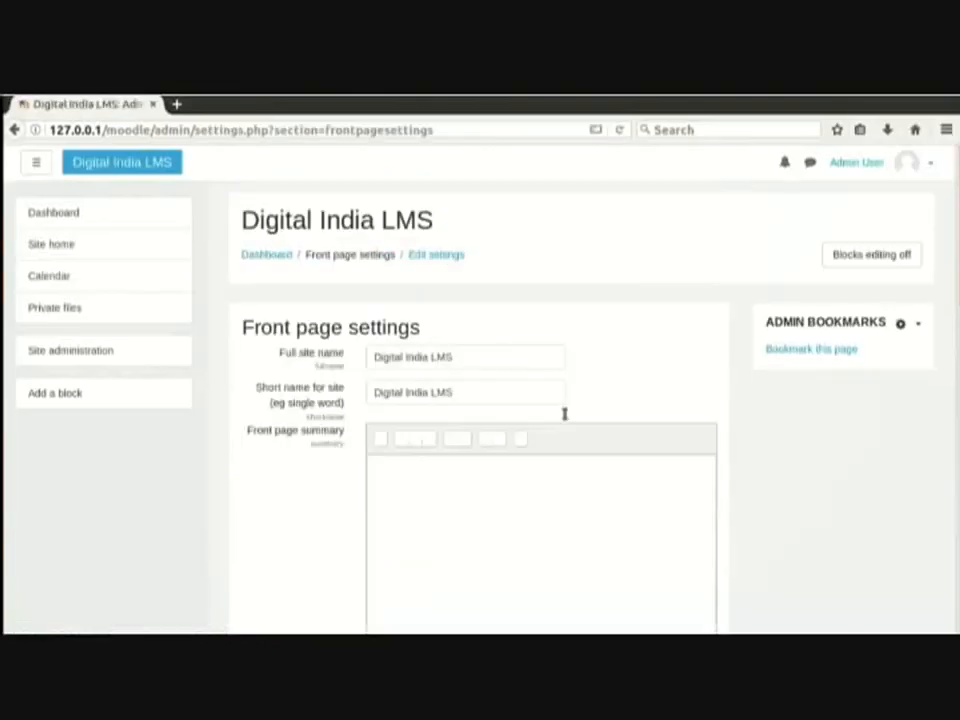
- Change the full site name to "Digital India Learning Management System"
click(518, 362)
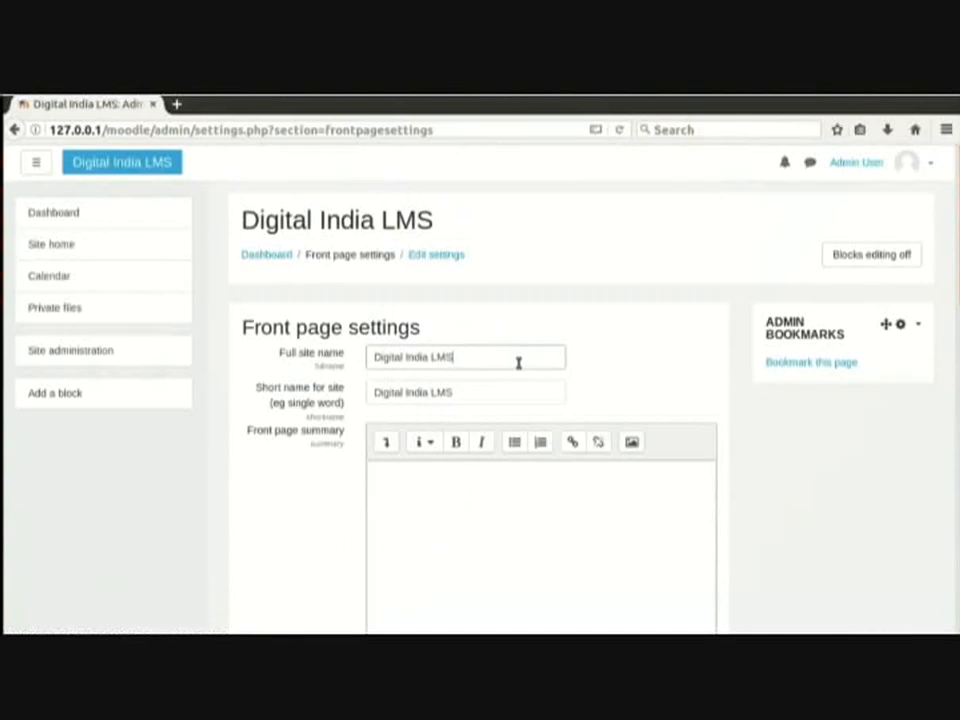
key(BackSpace)
key(BackSpace)
key(BackSpace)
text(Learning Management System)
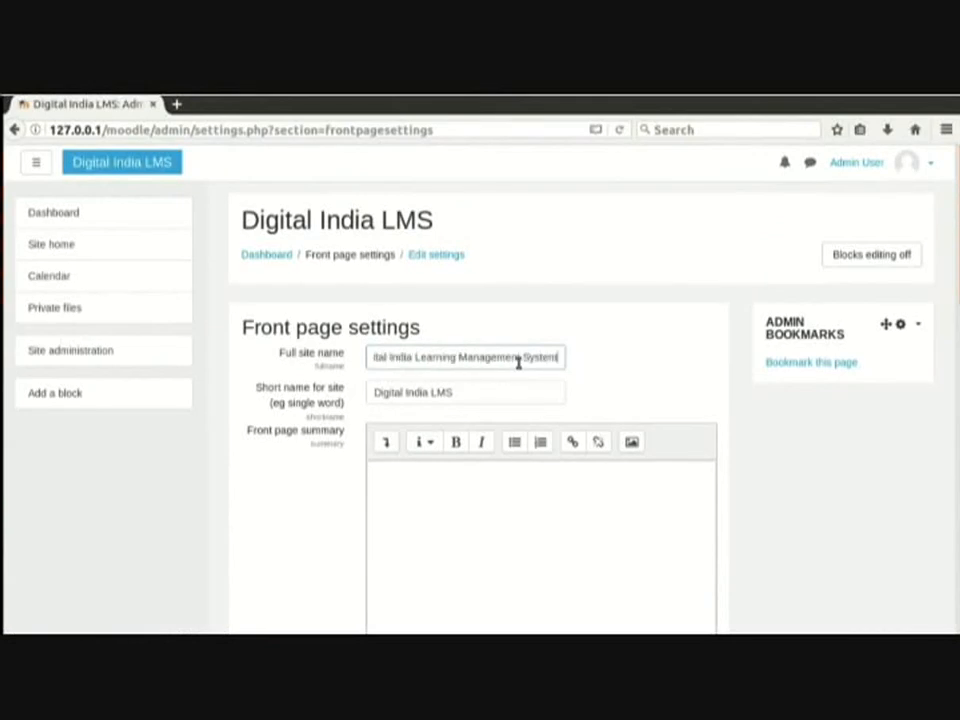
- Examine the page heading and the site's short name as used in the browser tab and page header
drag(241, 220, 433, 219)
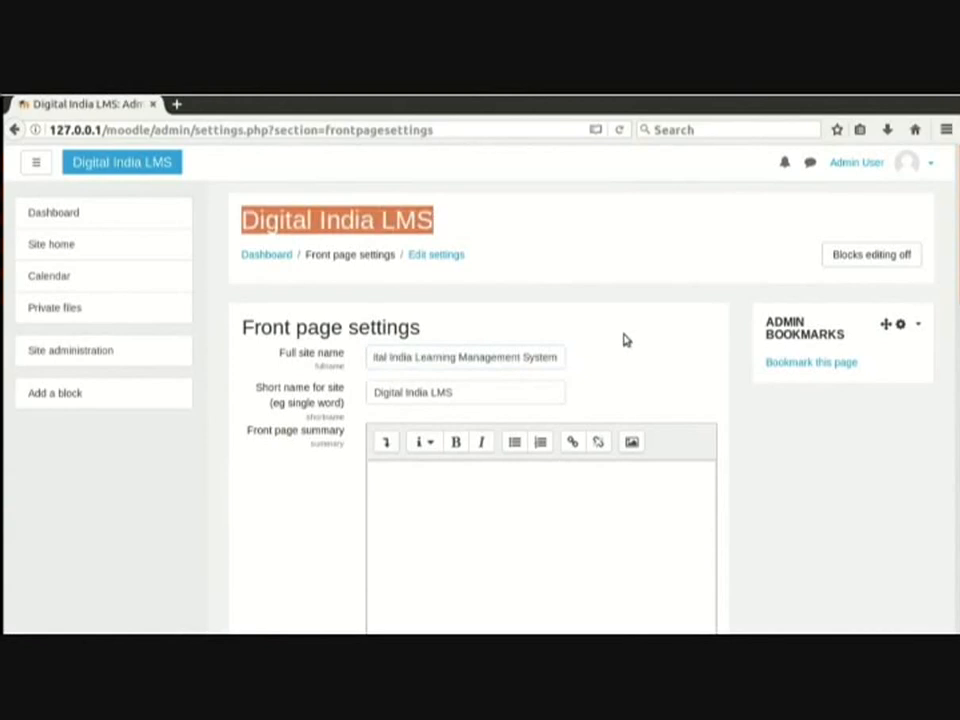
scroll(623, 340, down, 3)
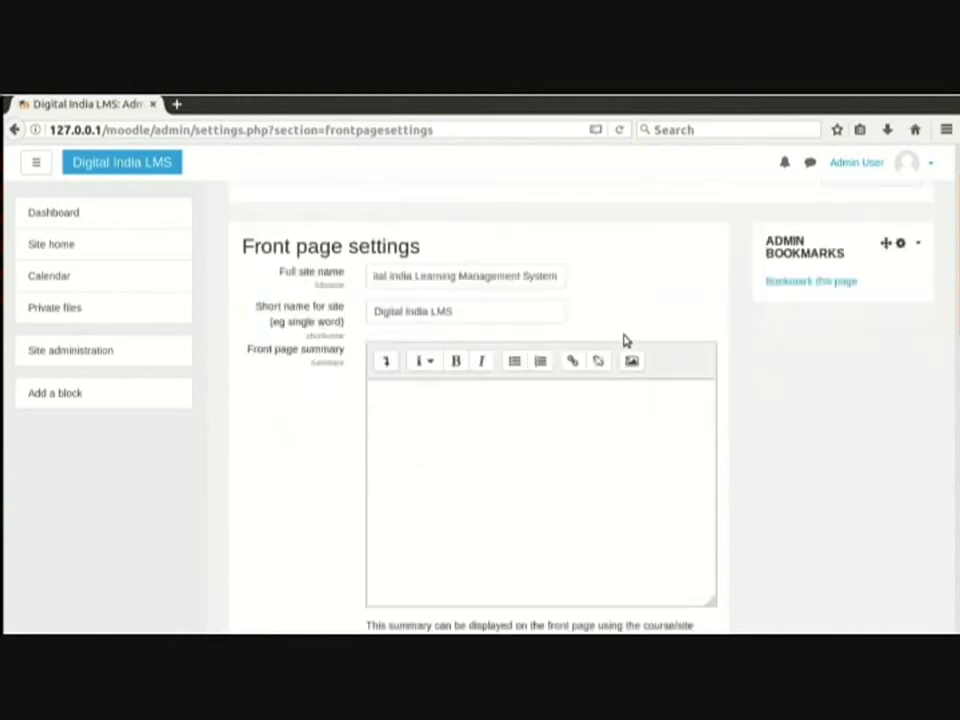
click(479, 220)
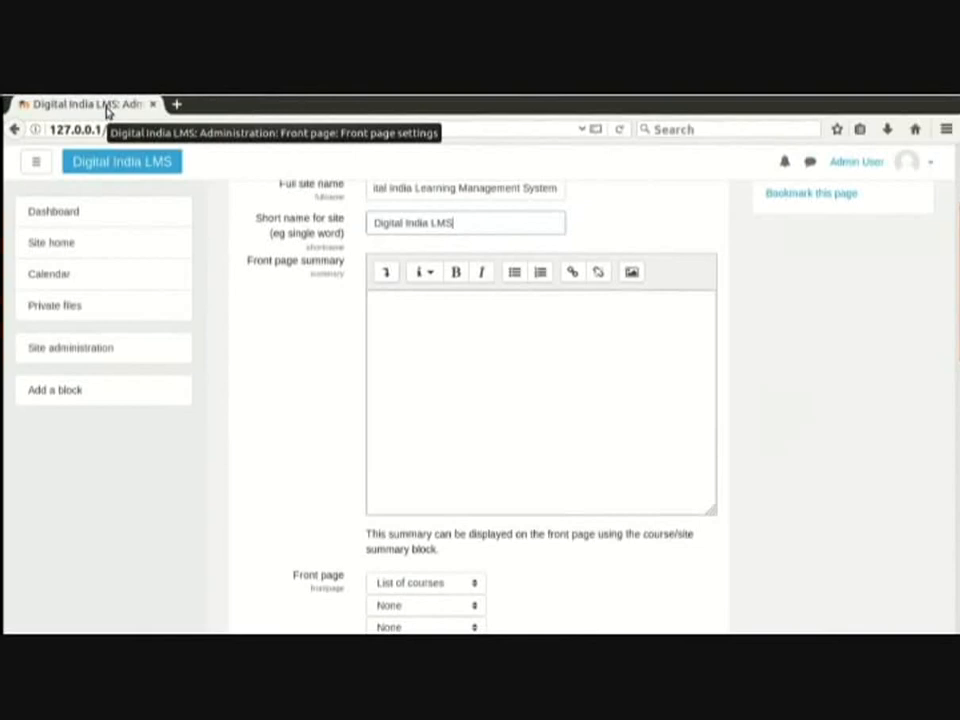
scroll(190, 222, up, 1)
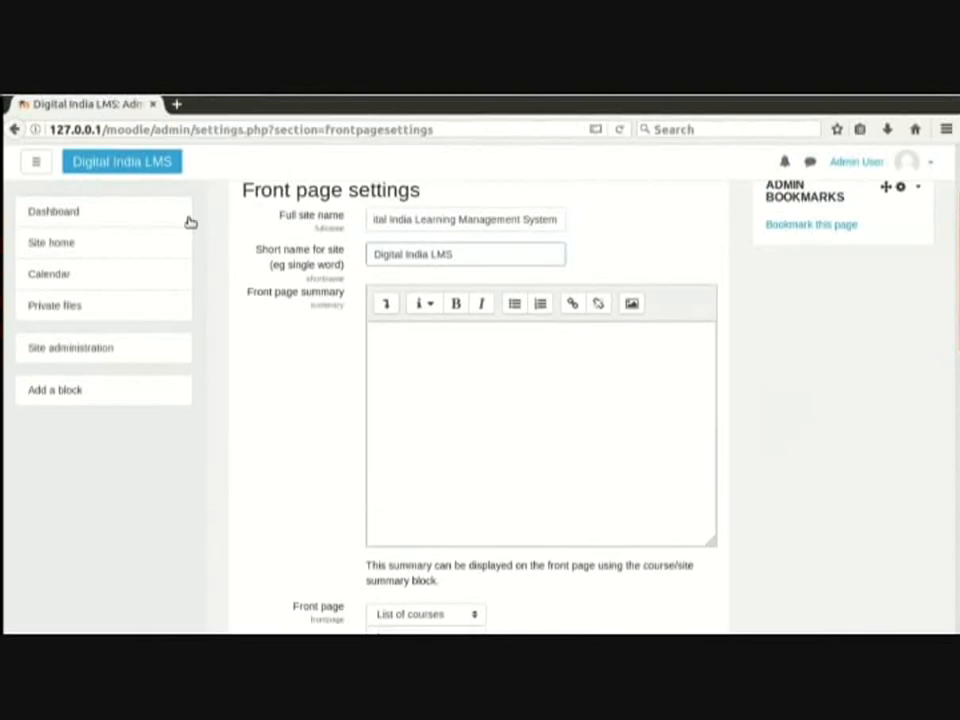
scroll(190, 222, up, 1)
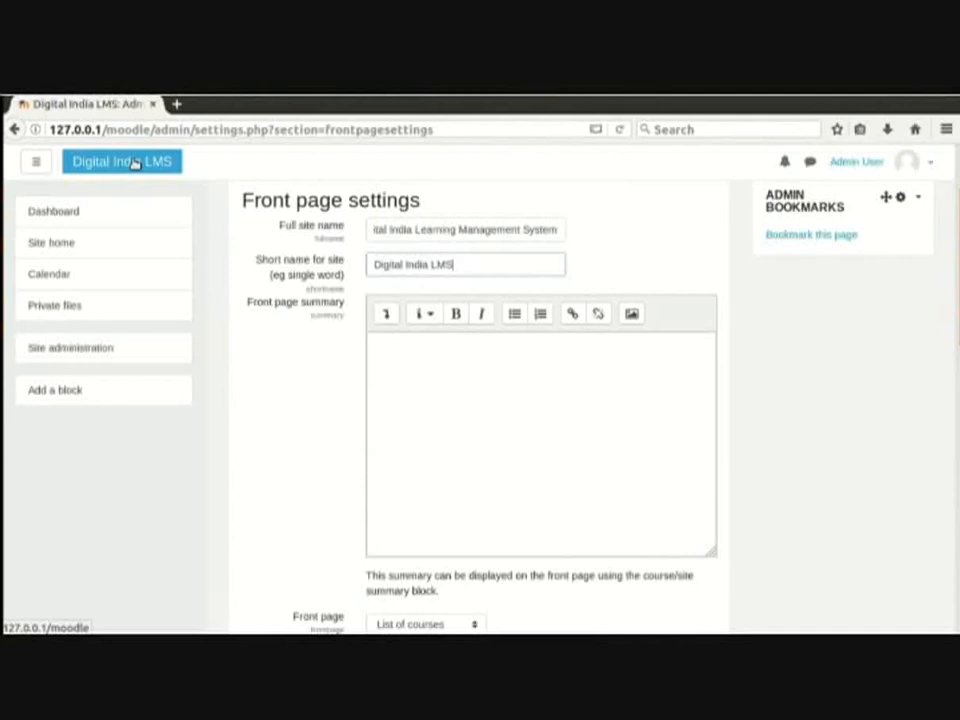
- Set the first front page item when logged in to Enrolled courses and save the front page settings
scroll(446, 377, down, 5)
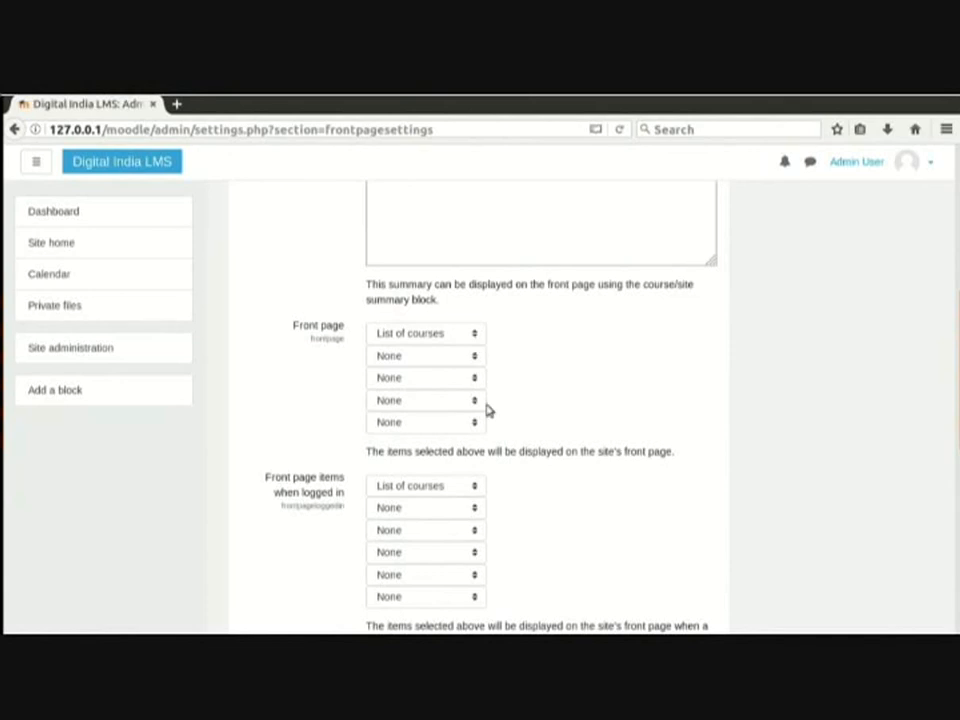
scroll(540, 401, down, 3)
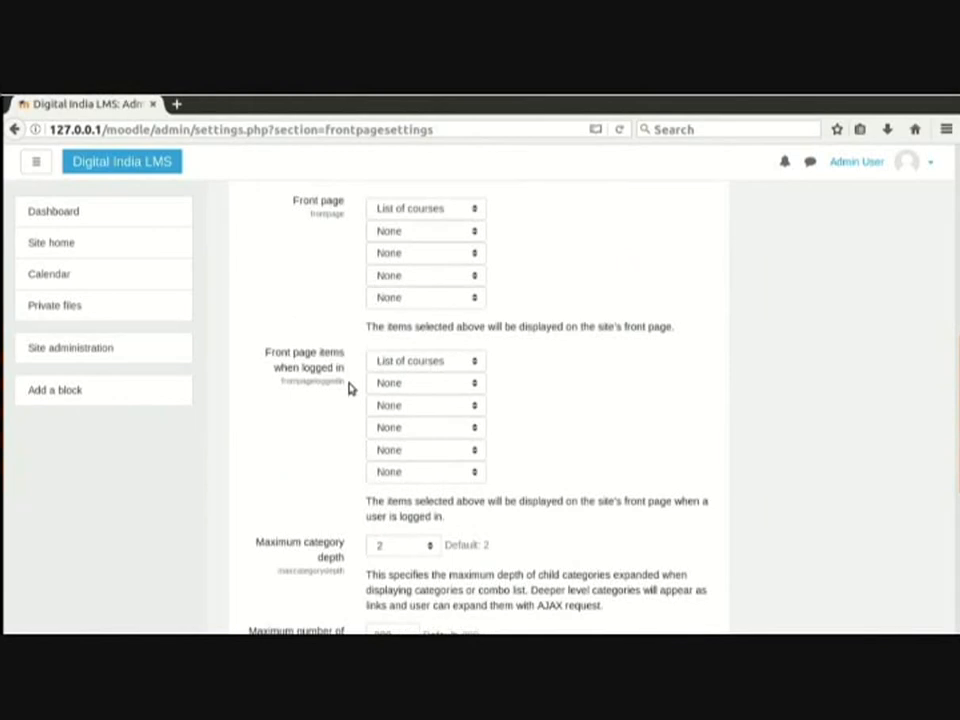
click(380, 362)
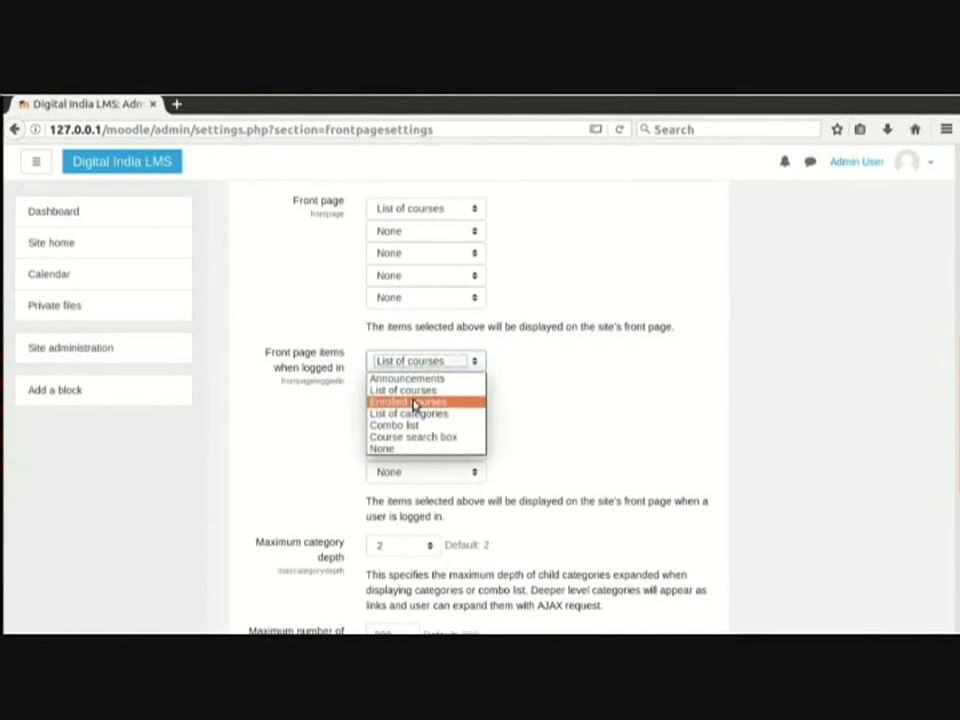
click(415, 402)
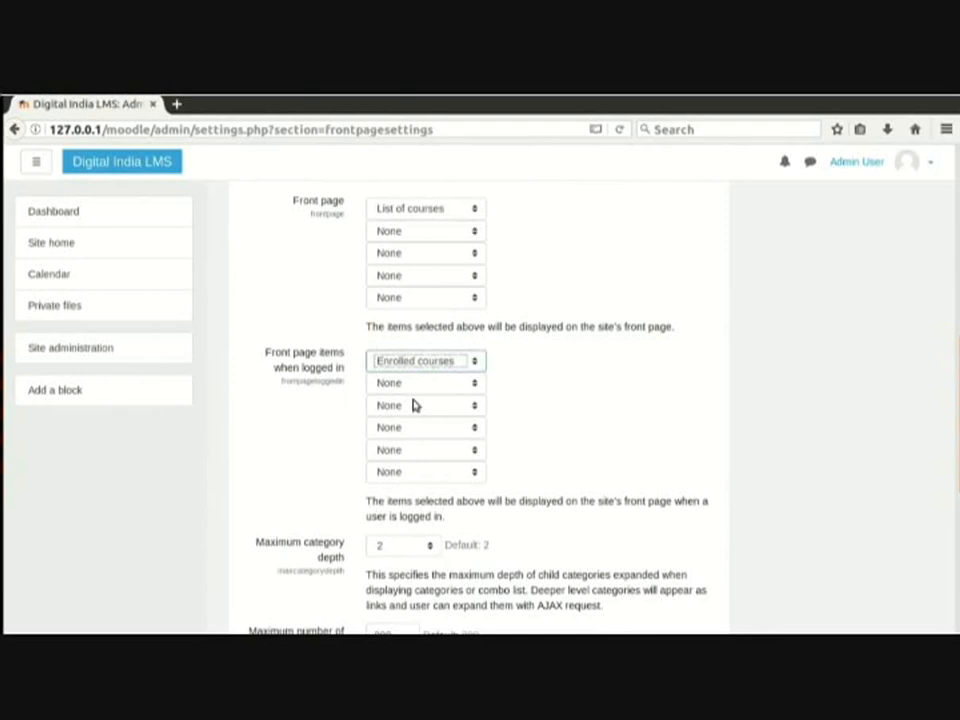
click(561, 432)
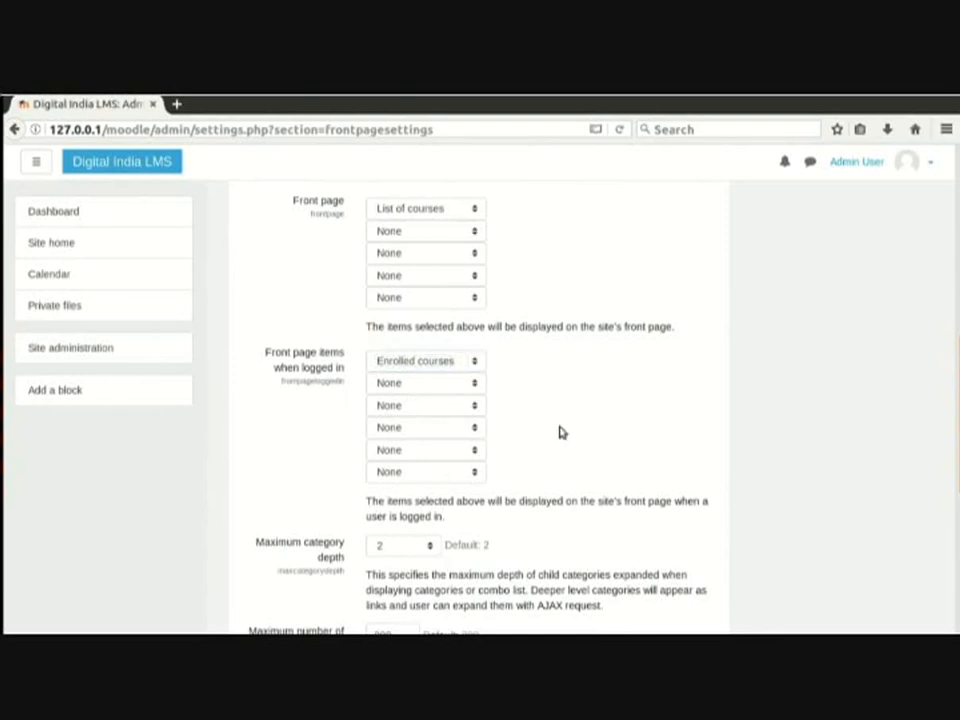
scroll(561, 432, down, 5)
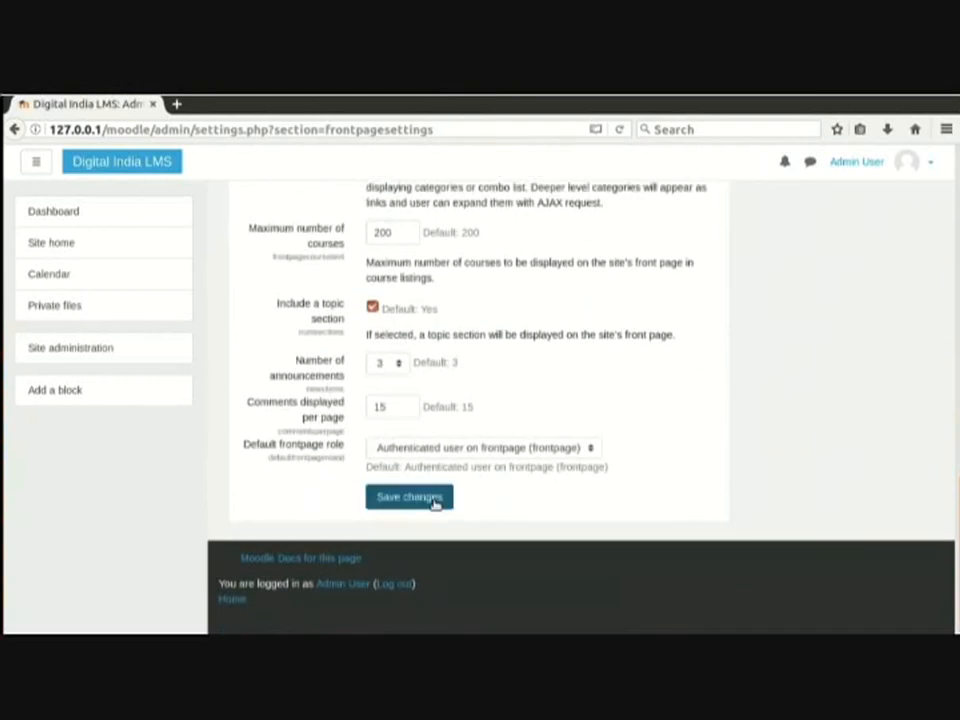
click(434, 501)
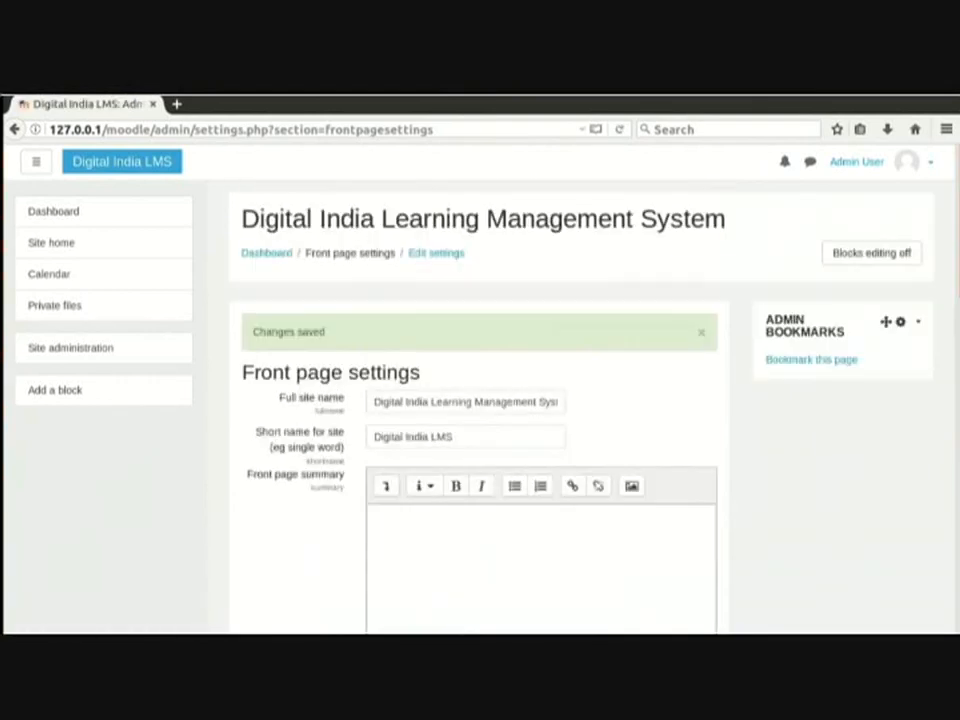